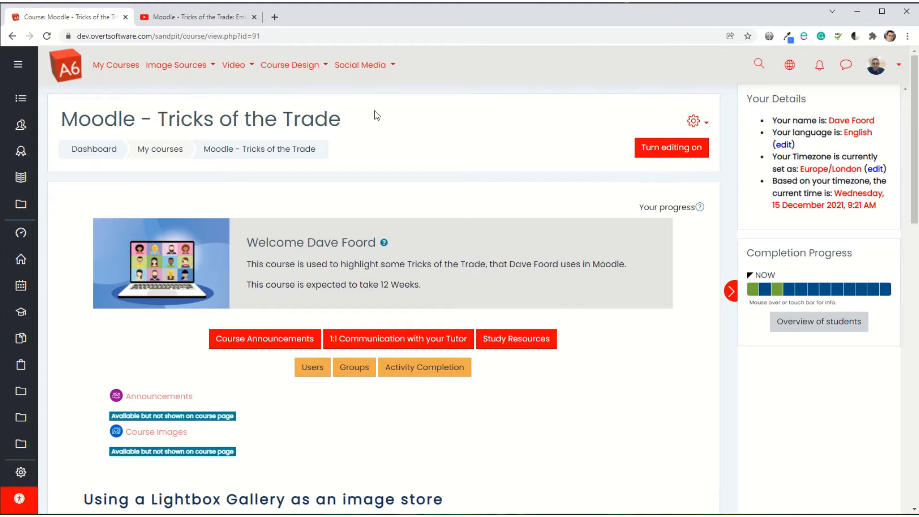
Step: Copy the iframe embed code of the YouTube video "Moodle - Tricks of the Trade: Embedding H5p Into Other Items"
left_click(181, 19)
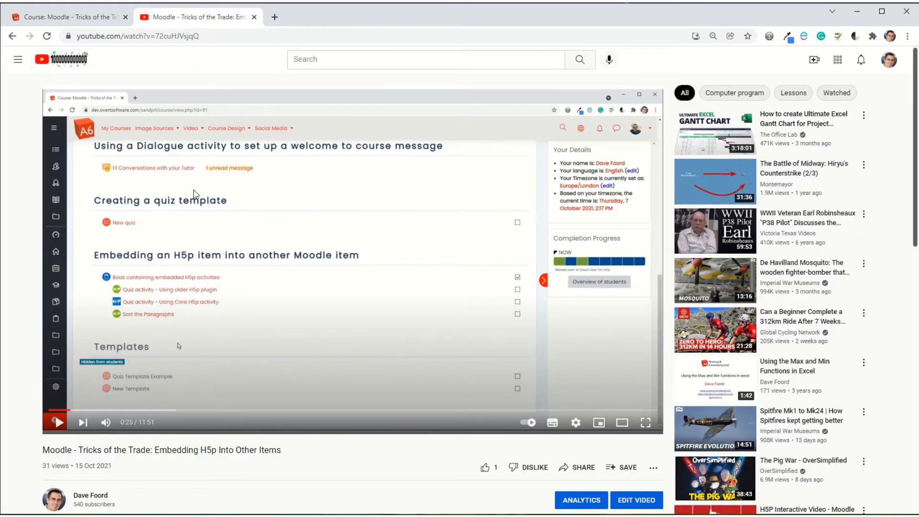
scroll(344, 268, "down", 2)
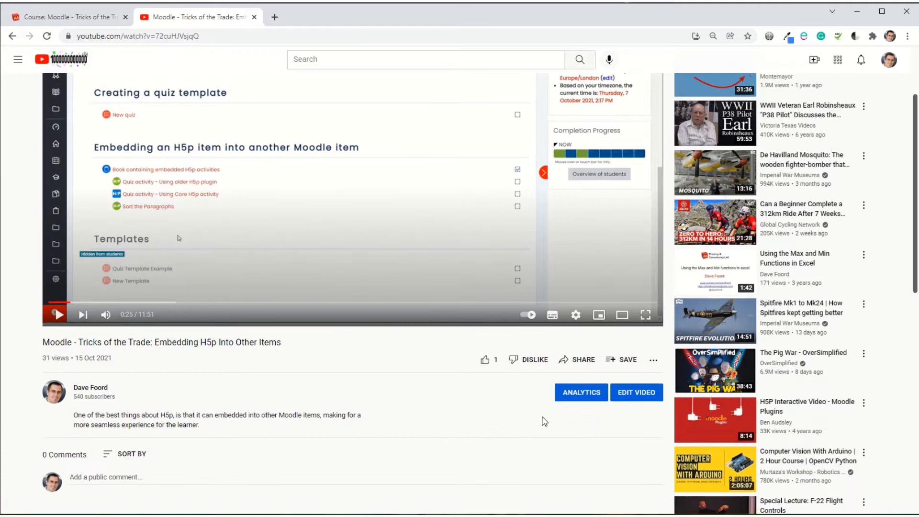
left_click(584, 364)
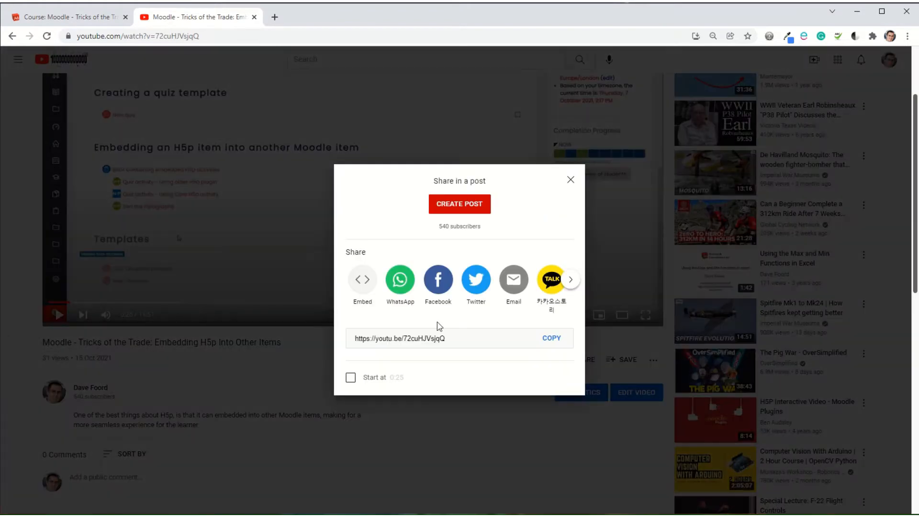
left_click(362, 278)
left_click(627, 216)
key("ctrl+c")
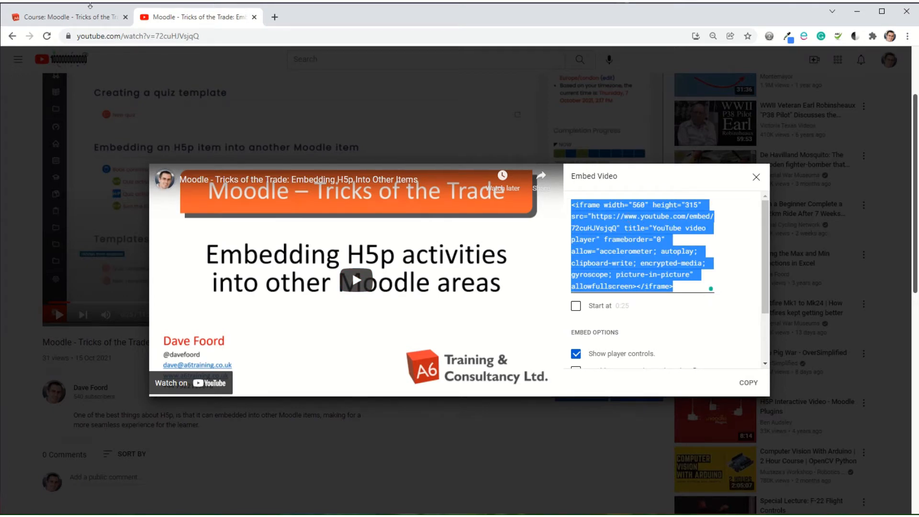
Step: Turn on editing in the Moodle course and open the book "Different ways of tweaking YouTube Embed Code"
left_click(79, 18)
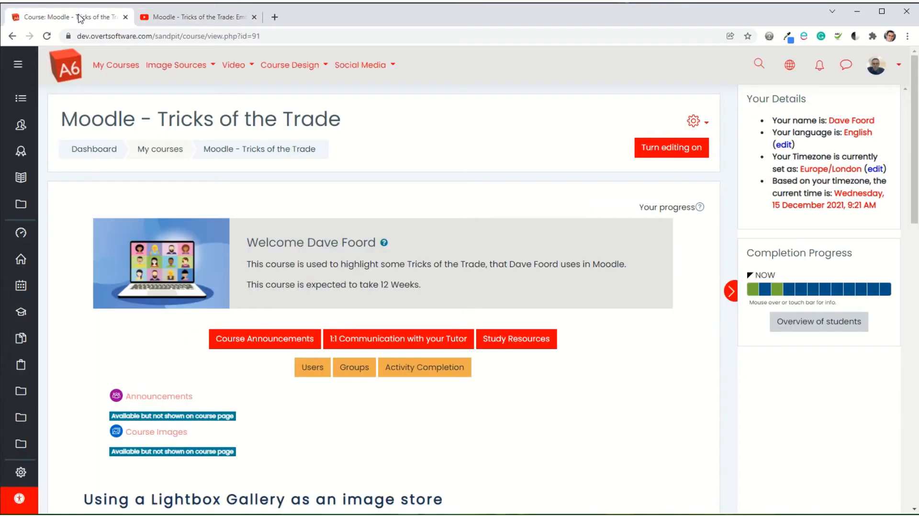
left_click(670, 146)
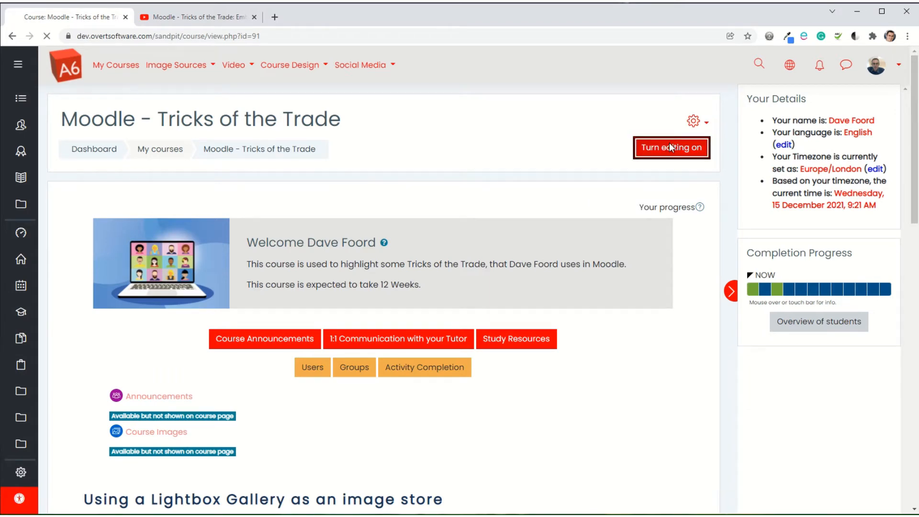
scroll(238, 218, "down", 15)
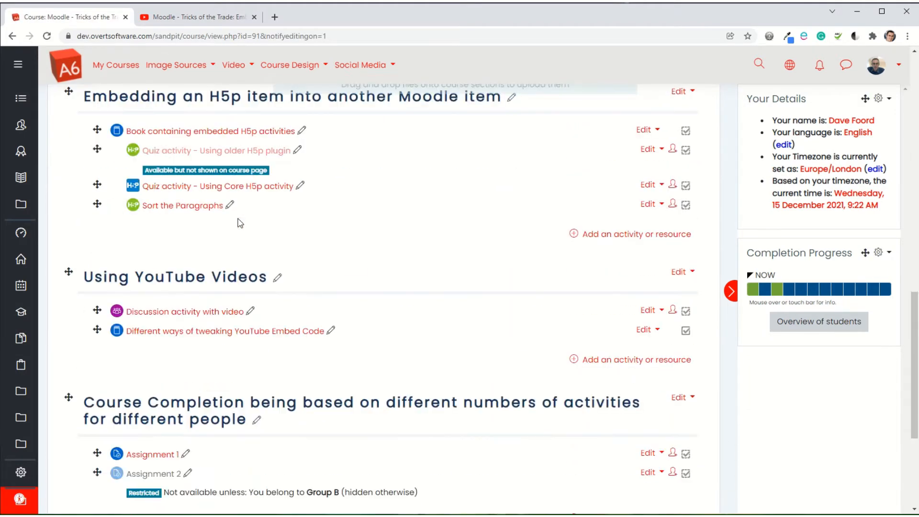
scroll(240, 223, "down", 4)
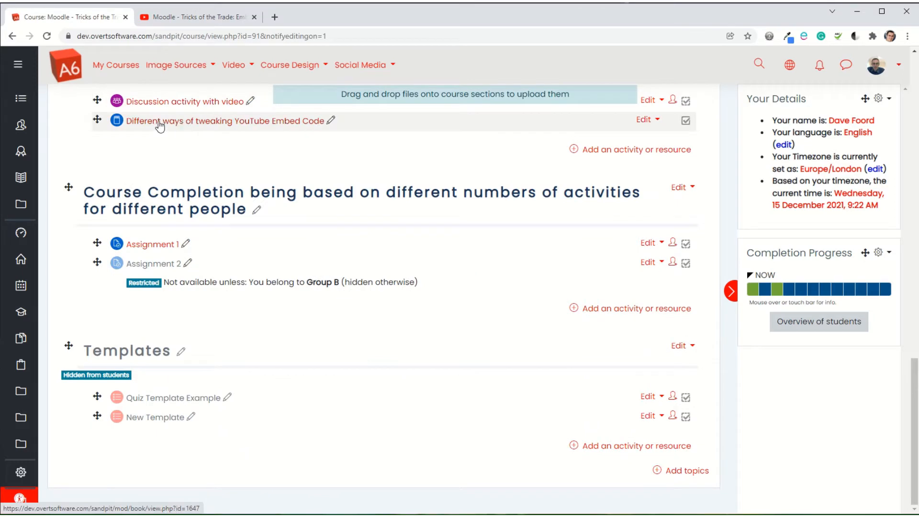
left_click(233, 123)
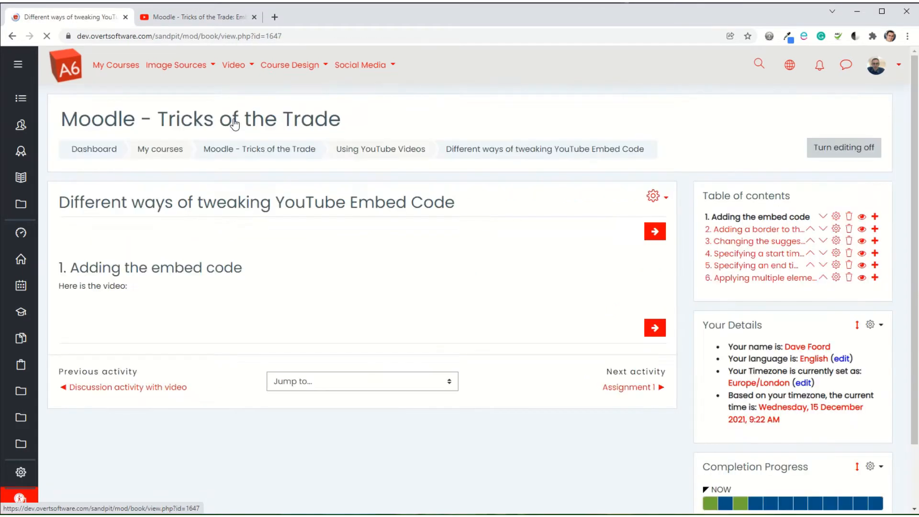
Step: Paste the copied iframe code below "Here is the video:" in the HTML source of chapter "Adding the embed code" and save the chapter
left_click(838, 221)
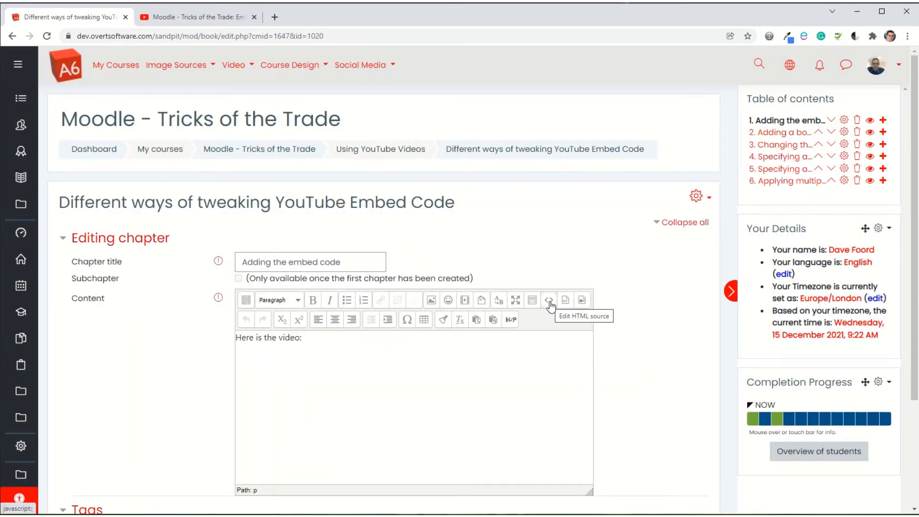
left_click(551, 305)
left_click(462, 230)
key("ctrl+v")
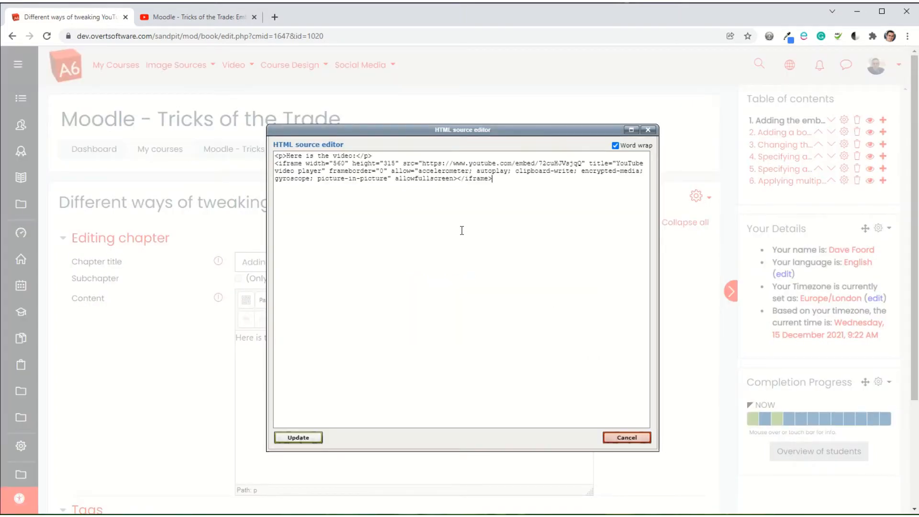
left_click(299, 437)
scroll(166, 355, "down", 3)
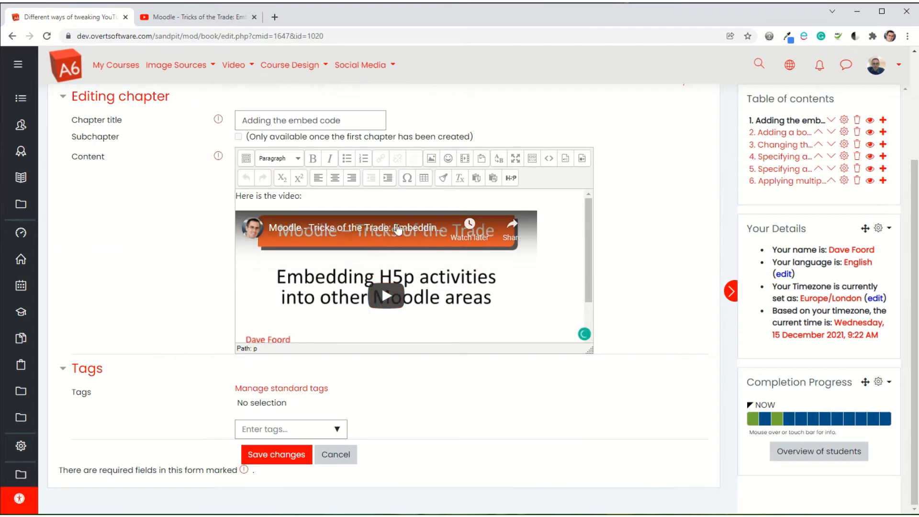
scroll(252, 330, "down", 1)
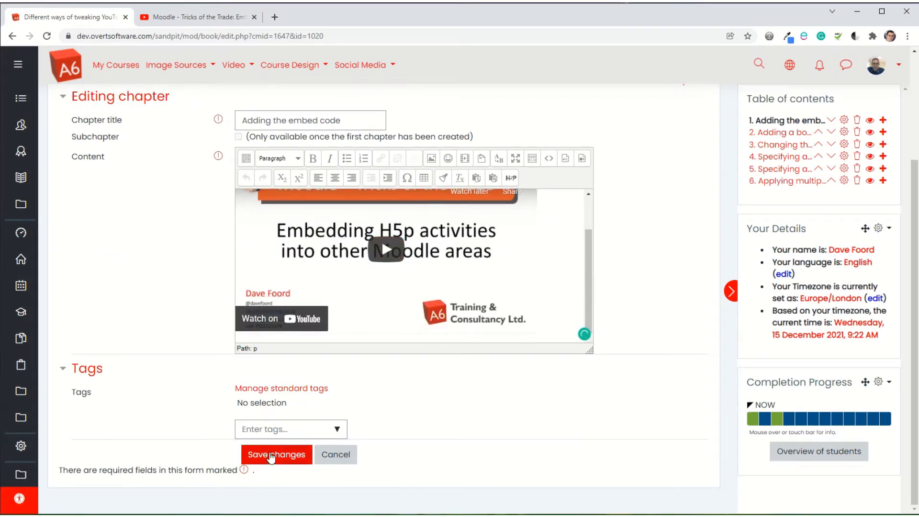
left_click(274, 456)
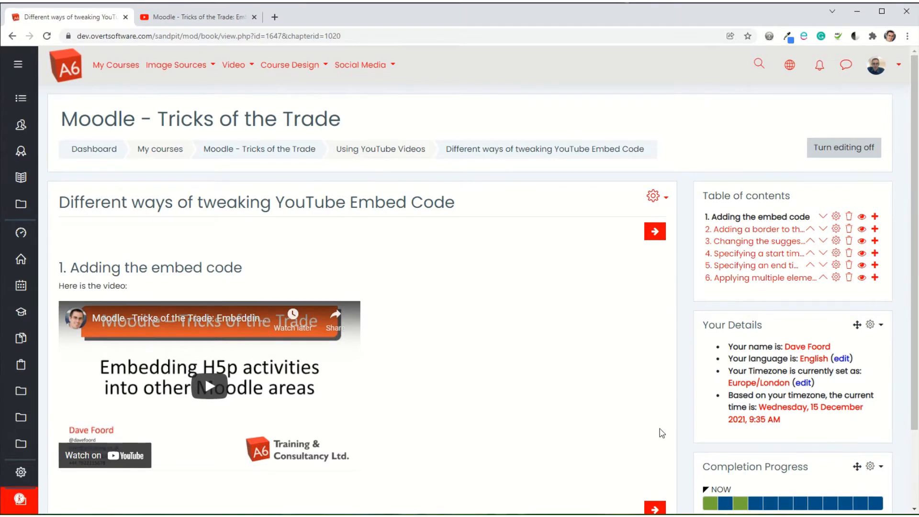
Step: Go to the chapter on adding a border, switch to the PowerPoint embed code slide, and examine the video ID and frameborder attribute
left_click(655, 232)
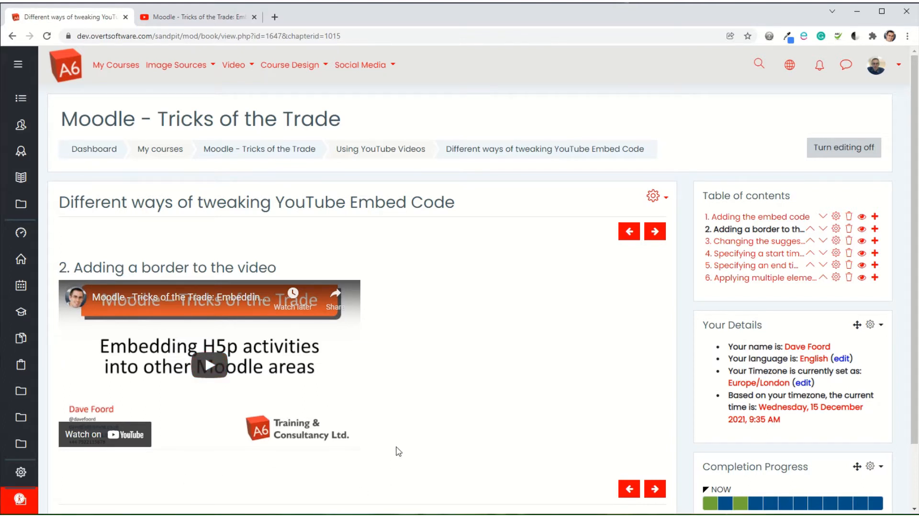
mouse_move(302, 515)
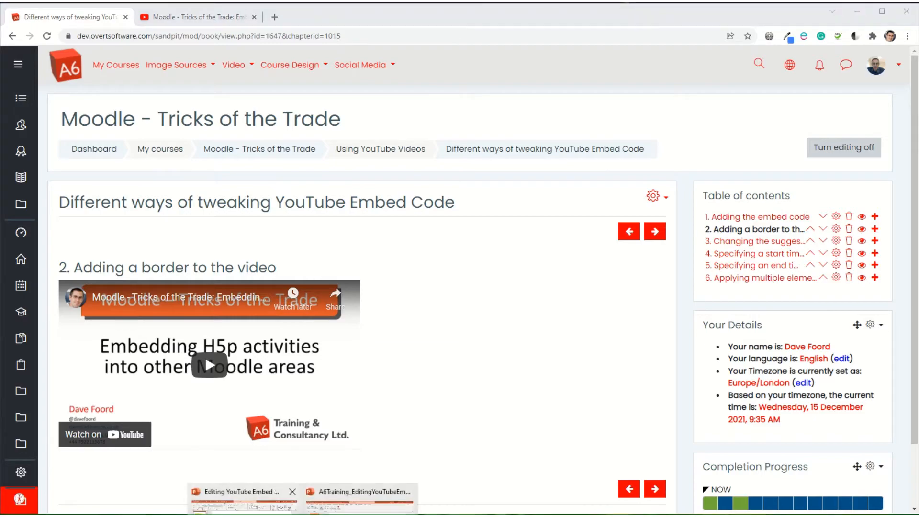
left_click(244, 500)
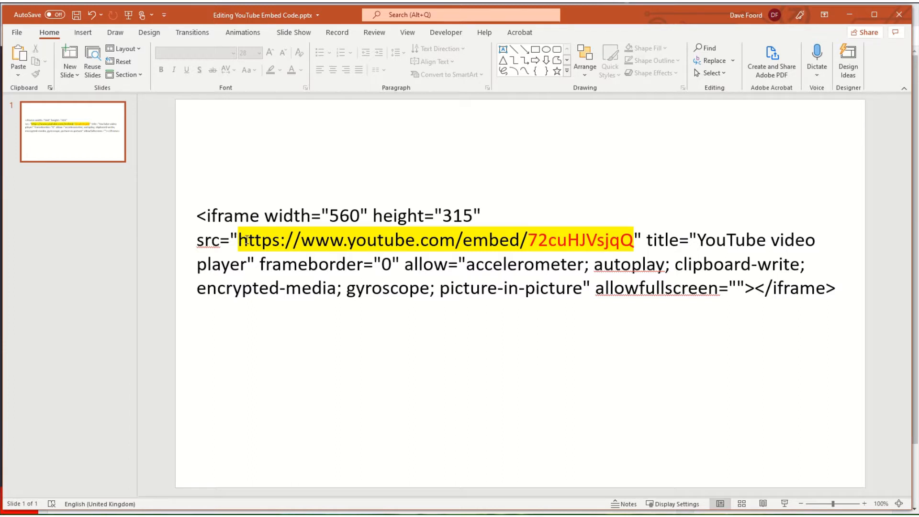
left_click(520, 304)
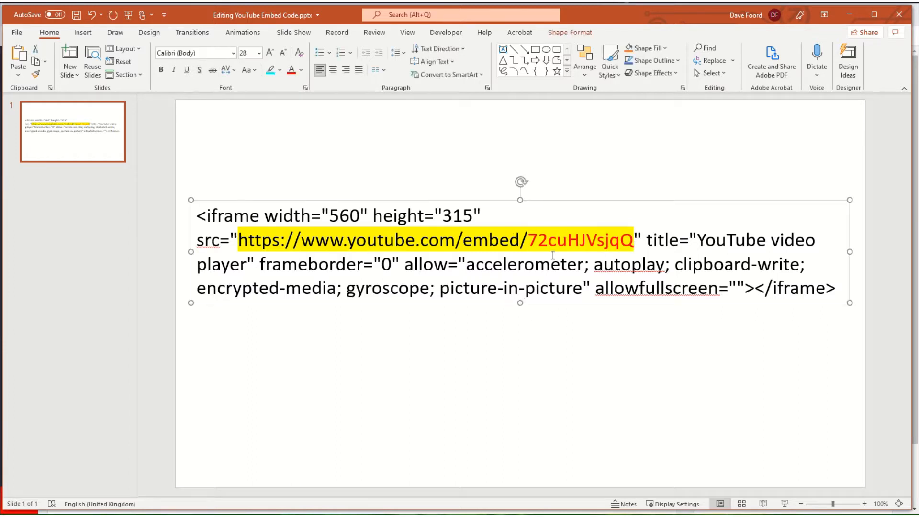
left_click_drag(533, 239, 630, 245)
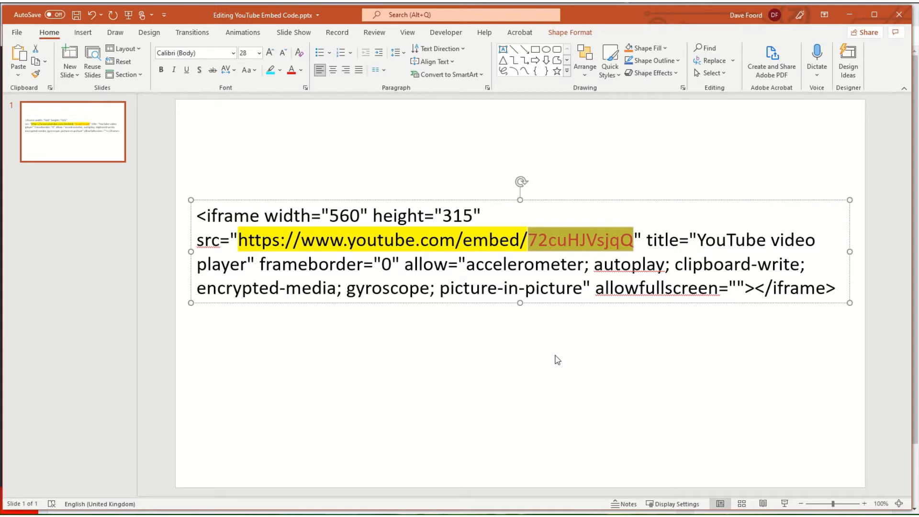
left_click(558, 360)
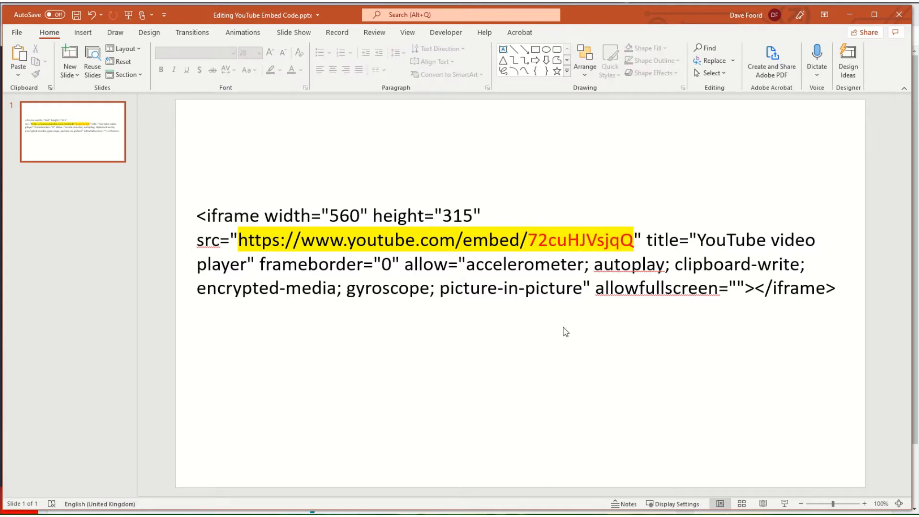
left_click_drag(533, 240, 635, 245)
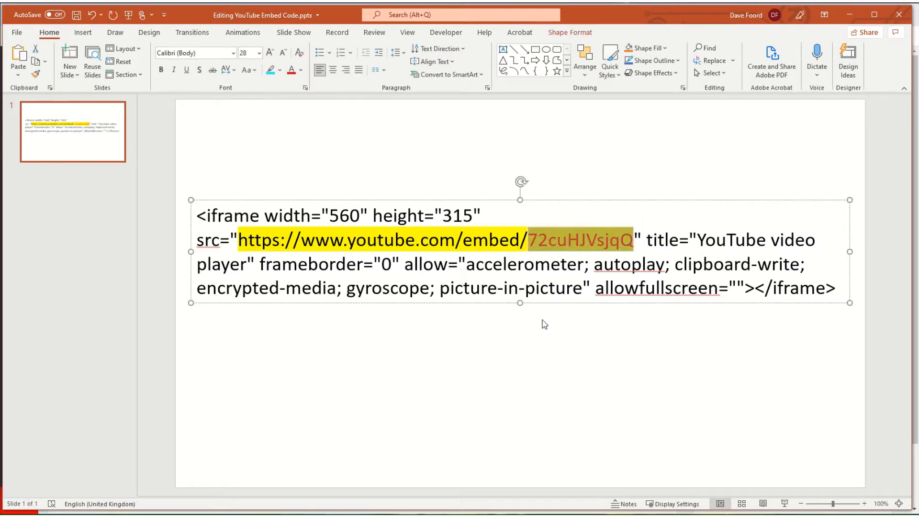
left_click(507, 340)
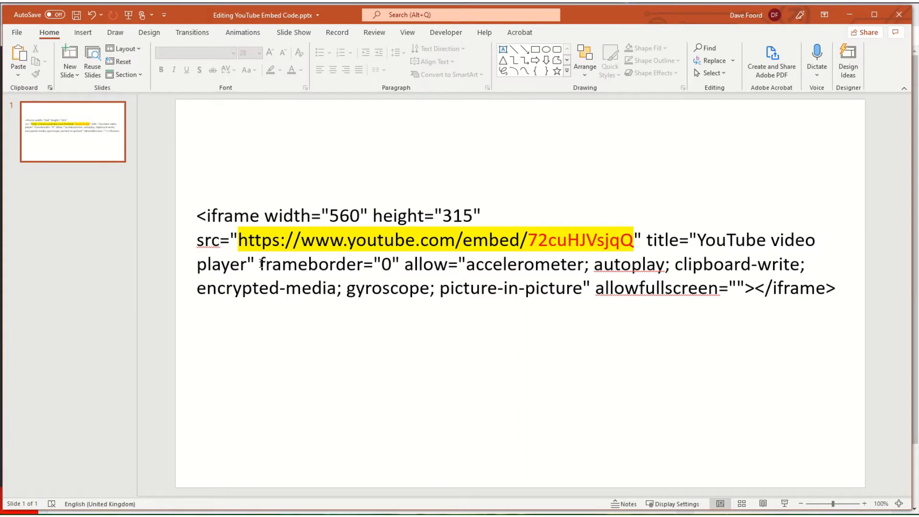
left_click_drag(260, 265, 405, 263)
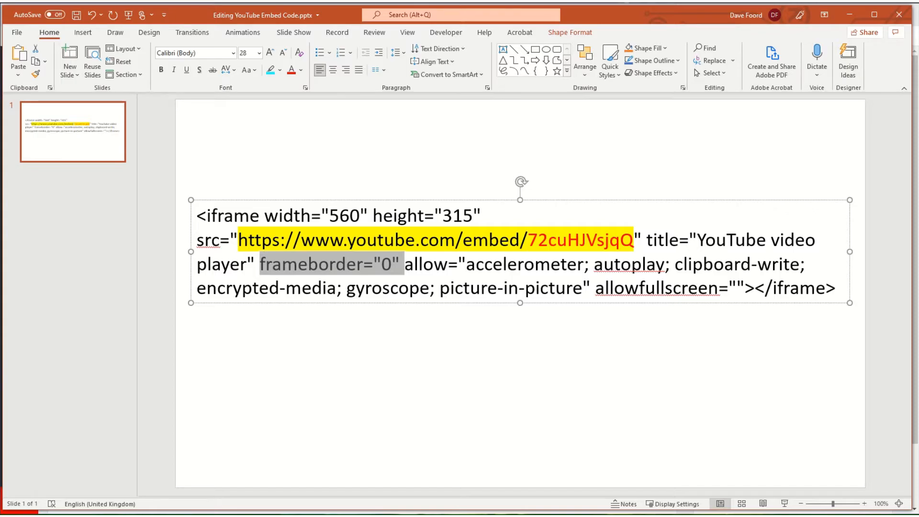
Step: Back in Moodle, edit the frameborder attribute in the HTML source of "Adding a border to the video" to give the video a border, and save
key("alt+Tab")
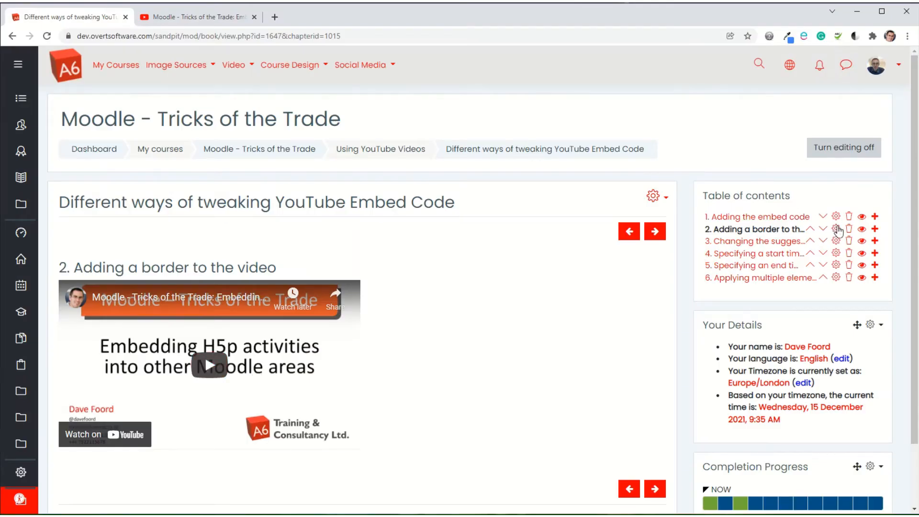
left_click(837, 229)
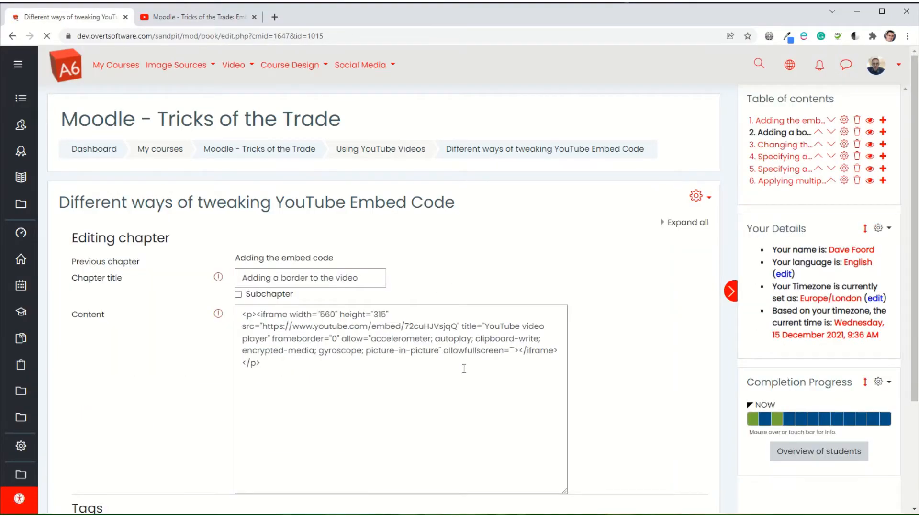
left_click(549, 318)
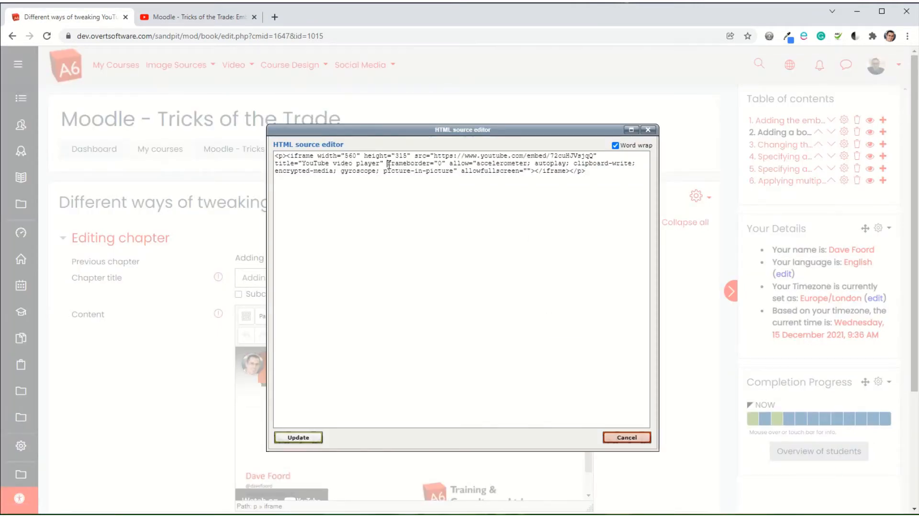
left_click_drag(388, 163, 443, 163)
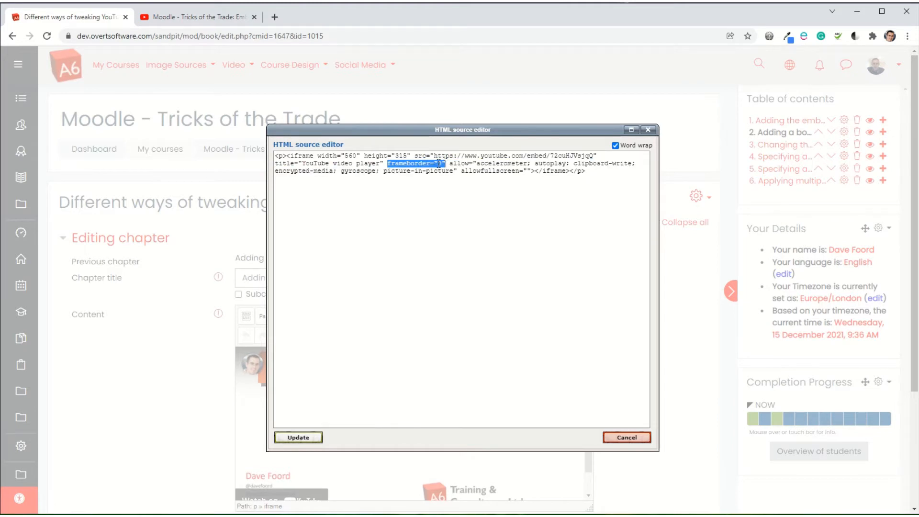
left_click(441, 164)
left_click(315, 438)
scroll(192, 383, "down", 3)
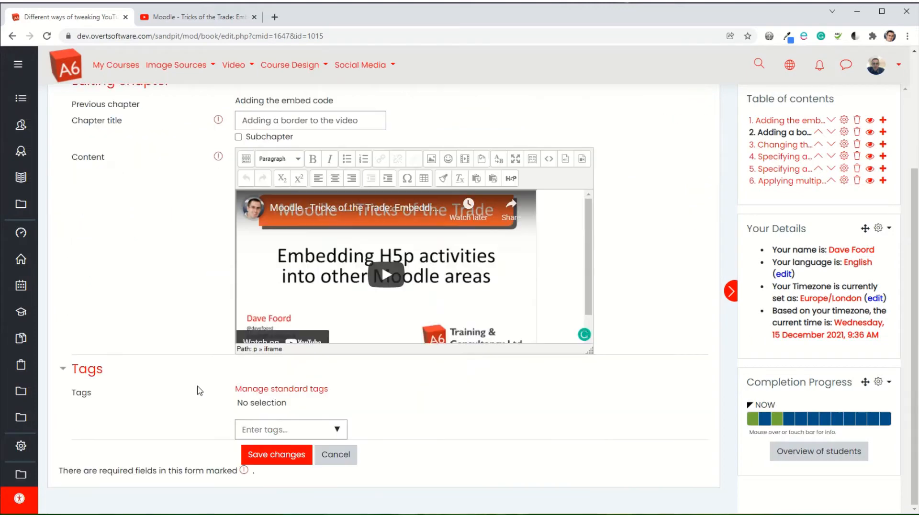
left_click(263, 454)
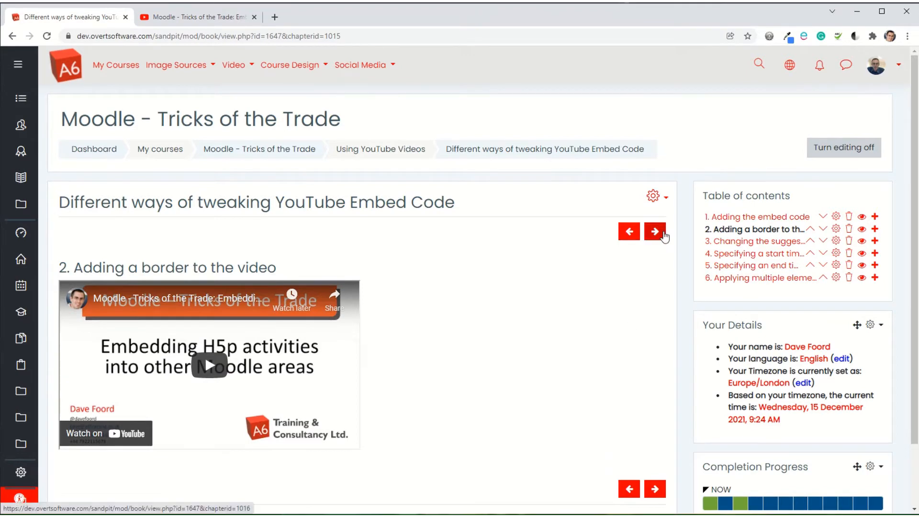
Step: Go to the chapter on suggested videos, switch to the PowerPoint embed code slide, and append ?rel=0 to the video URL there
left_click(663, 235)
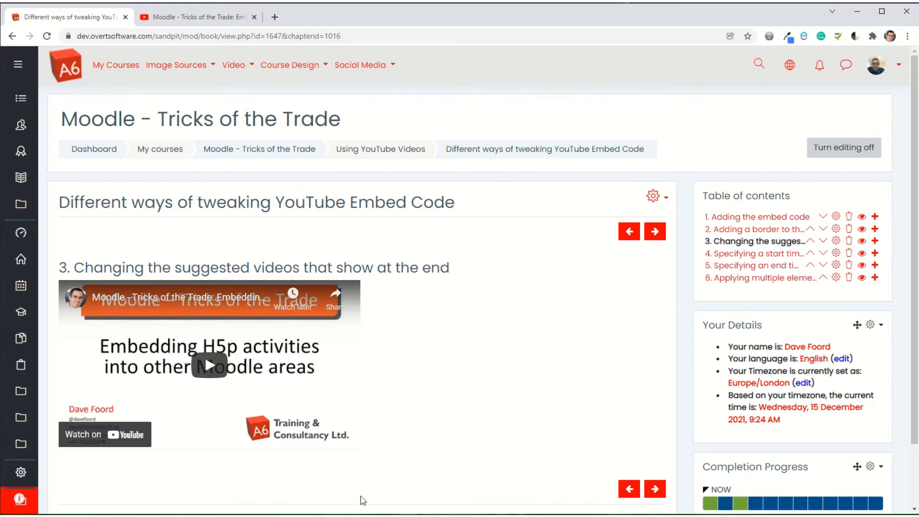
left_click(303, 516)
left_click(242, 498)
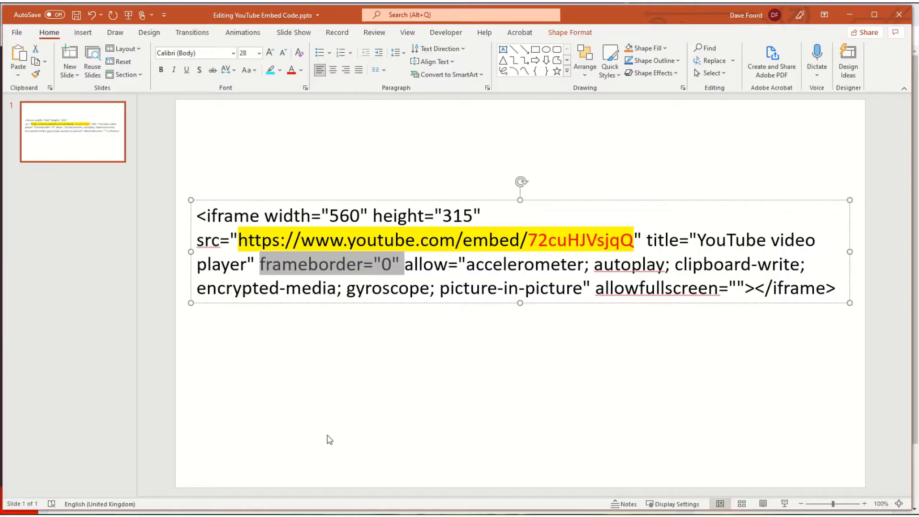
left_click(567, 242)
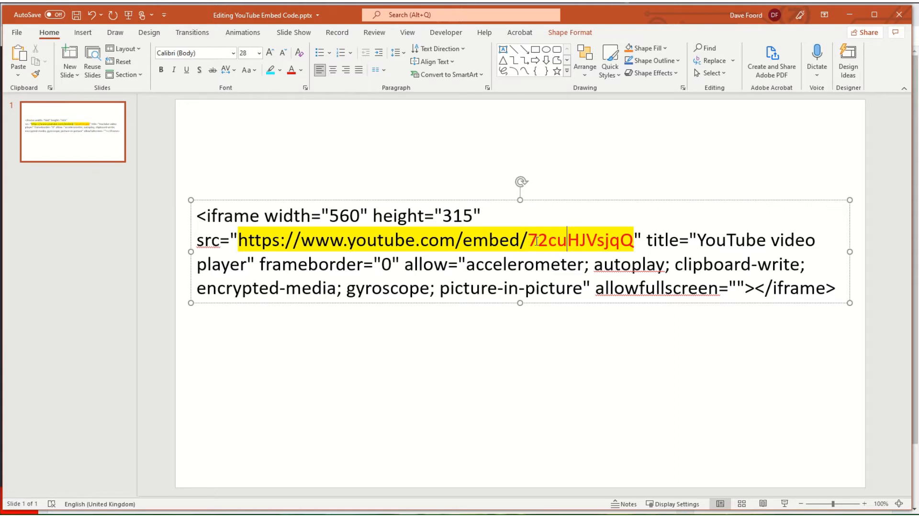
left_click(635, 239)
left_click_drag(634, 239, 642, 238)
left_click(635, 238)
type("?")
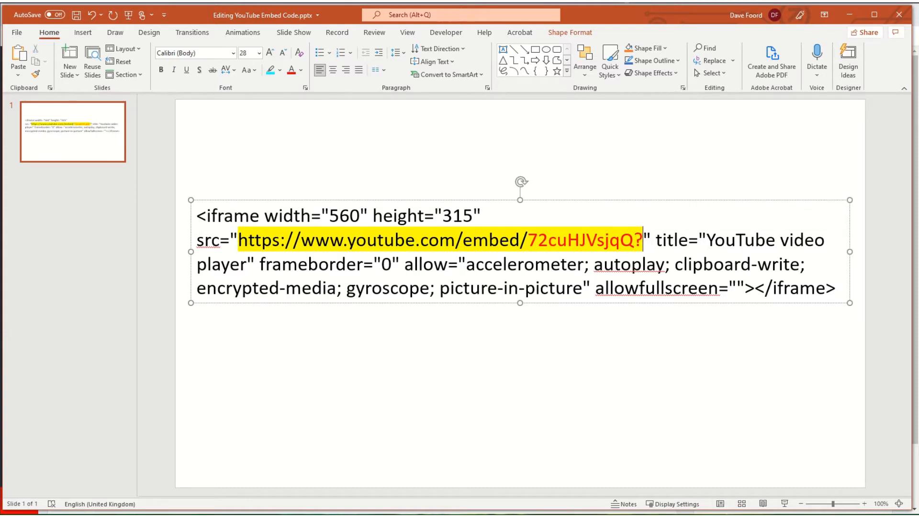
type("rel=")
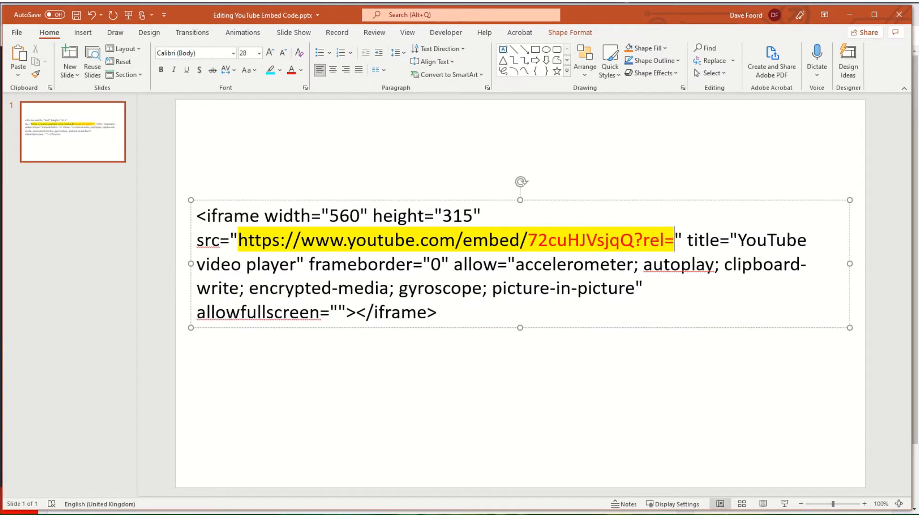
type("0")
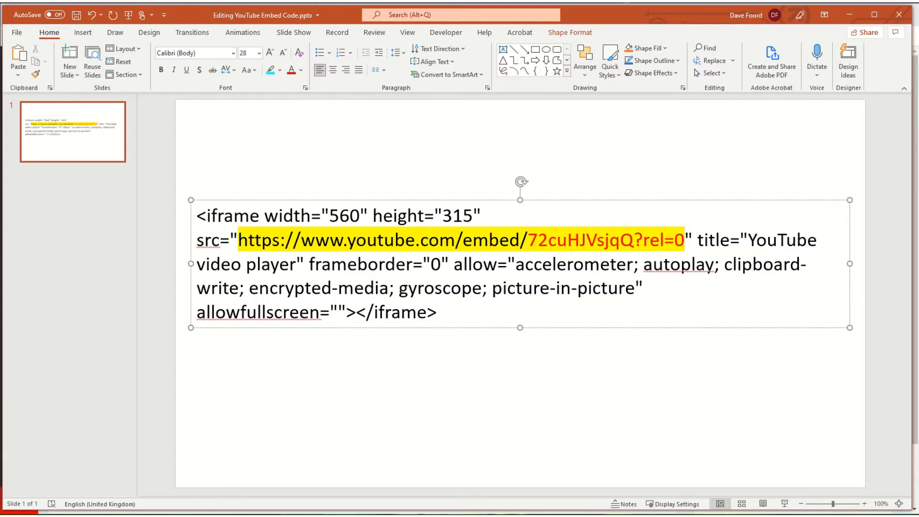
Step: Back in Moodle, append ?rel=0 to the video URL in chapter 3's HTML source, save, and play the video's end to check the suggestions
left_click(150, 508)
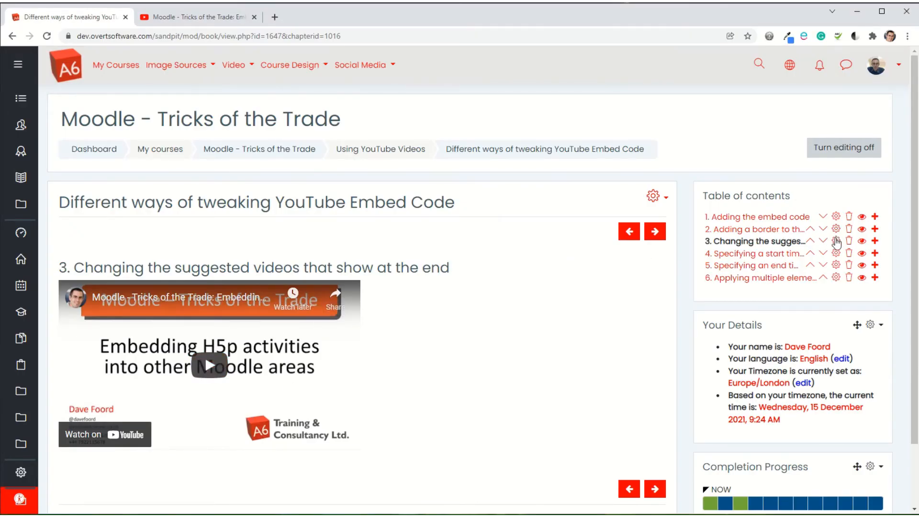
left_click(836, 241)
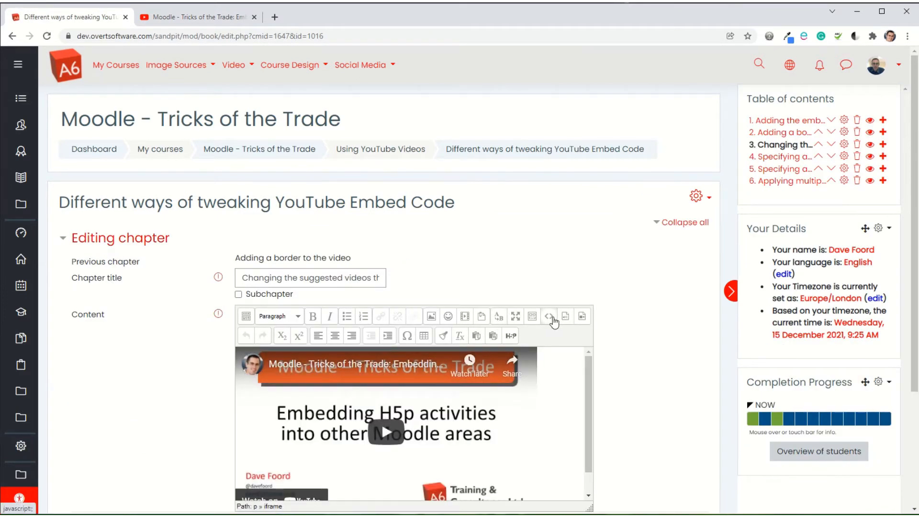
left_click(550, 318)
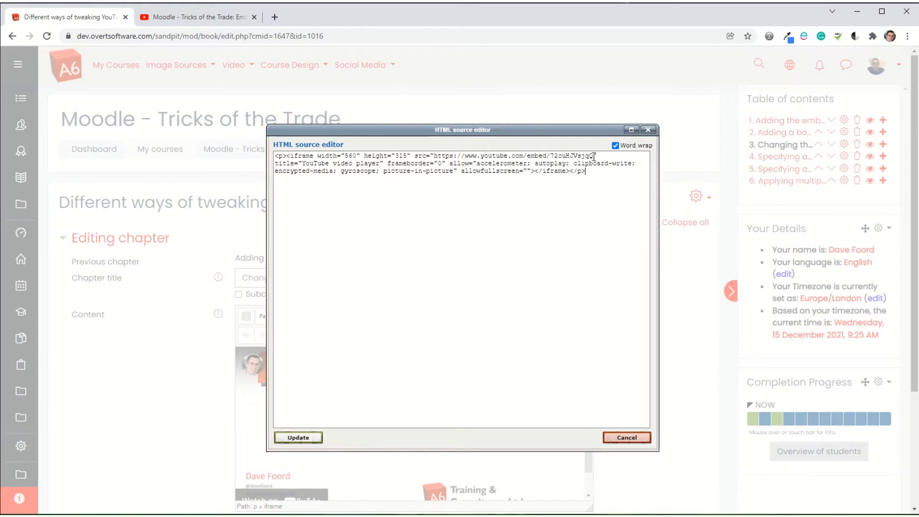
type("?rel=0")
left_click(316, 437)
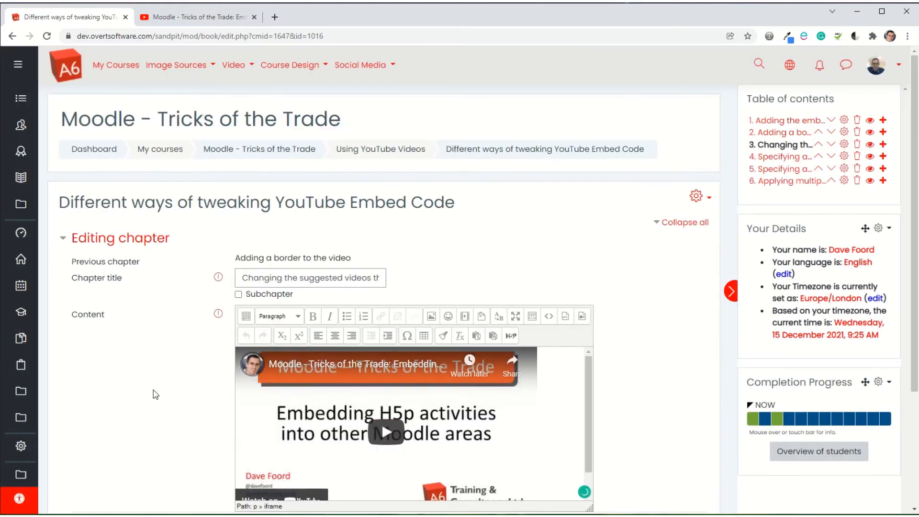
scroll(155, 394, "down", 3)
left_click(277, 453)
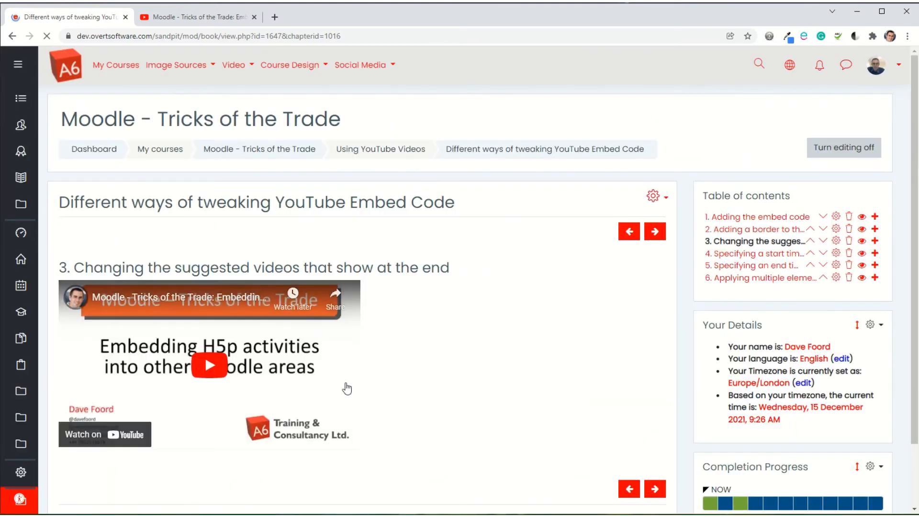
left_click(211, 370)
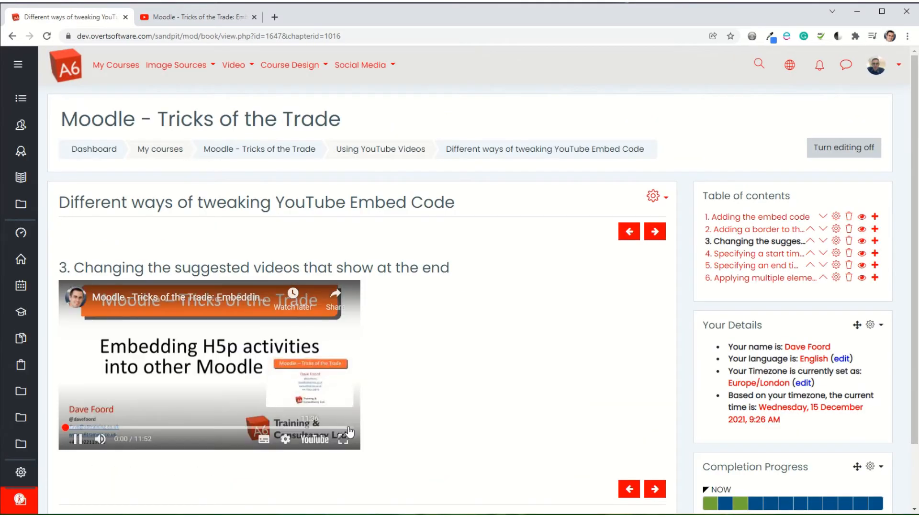
left_click(349, 427)
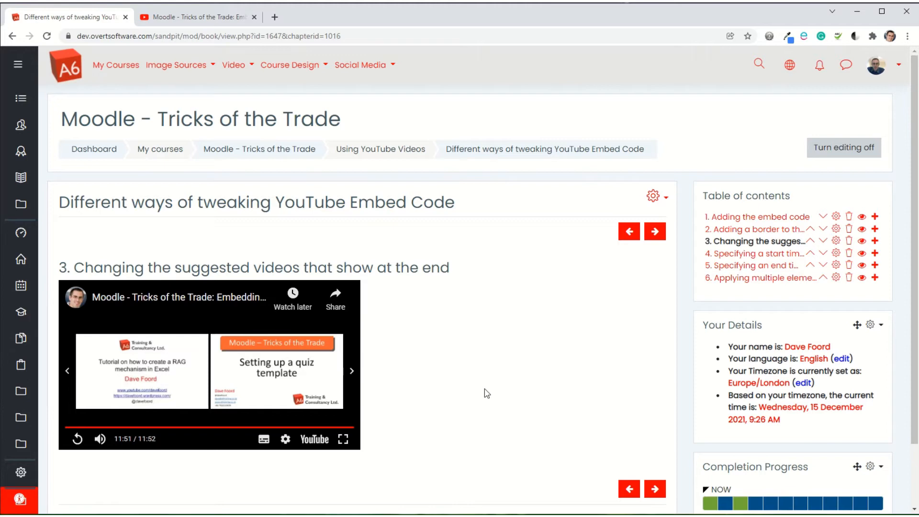
Step: Go to the chapter on specifying a start time, switch to the PowerPoint embed code slide, and change the video URL parameter to start=180
left_click(654, 232)
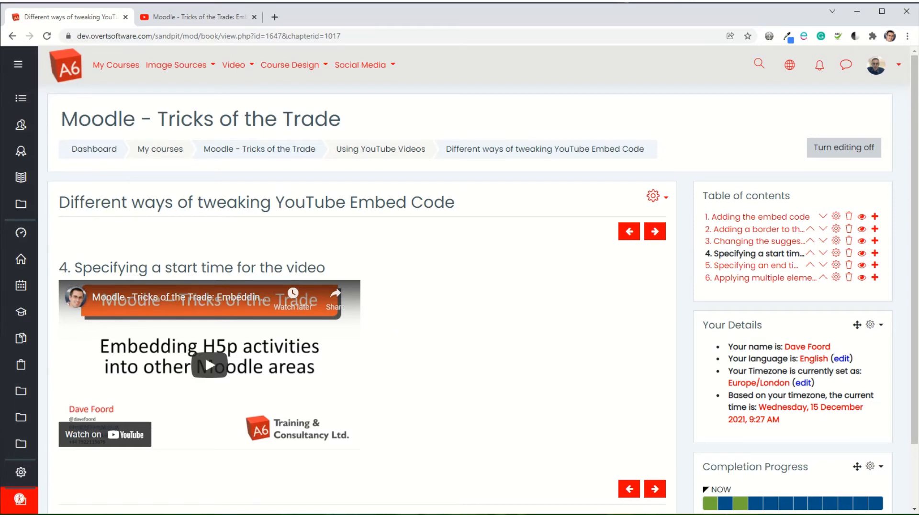
left_click(303, 516)
left_click(241, 508)
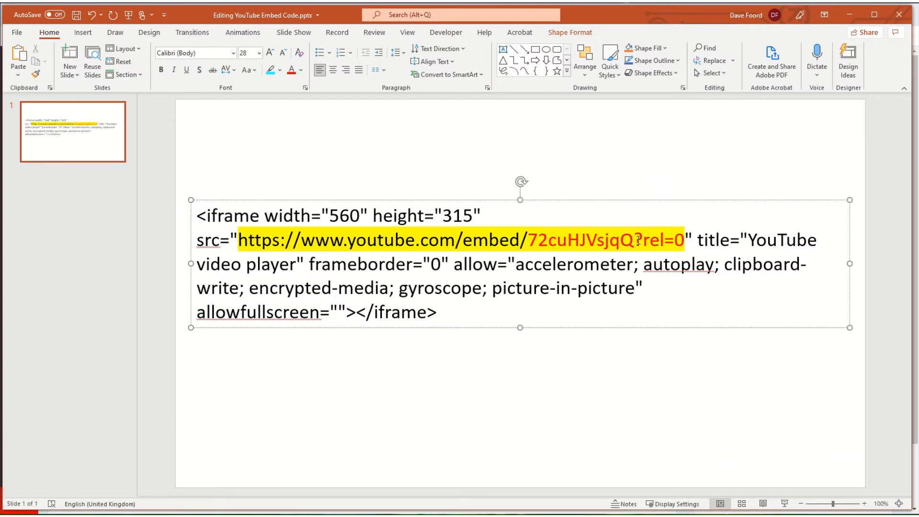
left_click_drag(634, 240, 682, 241)
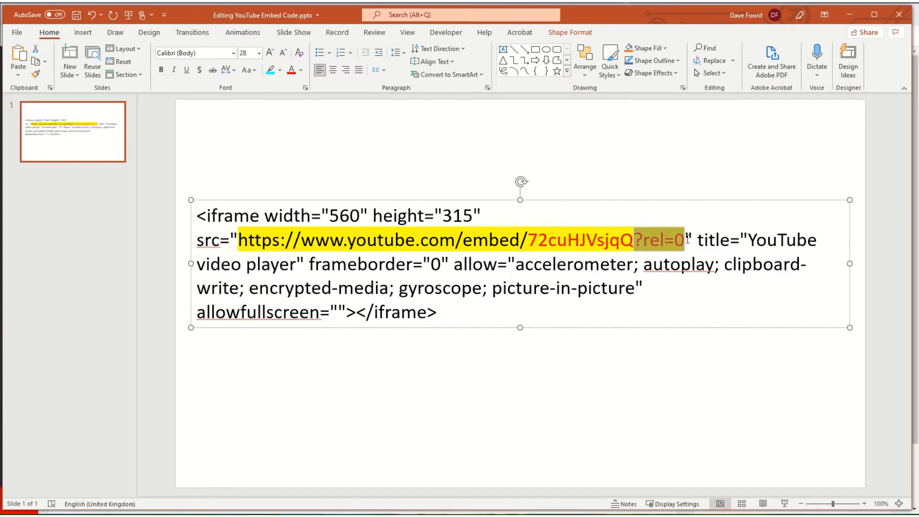
left_click_drag(634, 239, 675, 240)
key("Delete")
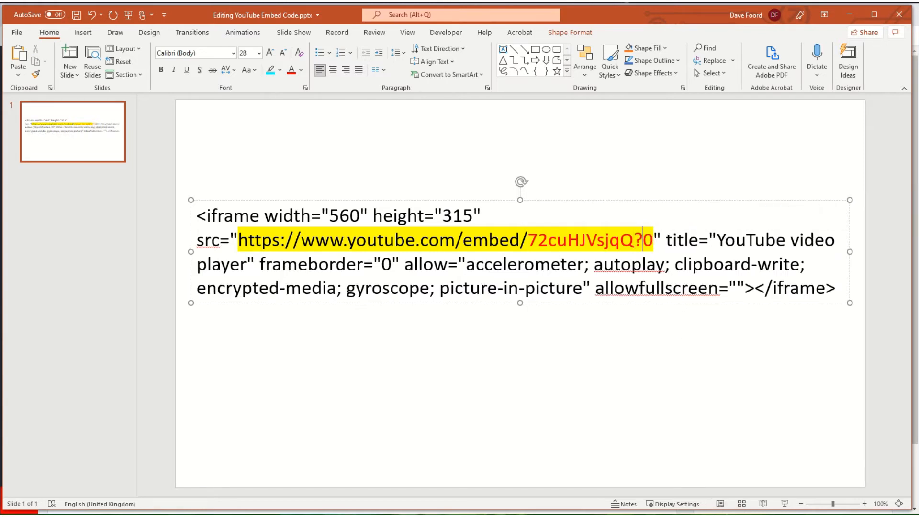
key("Delete")
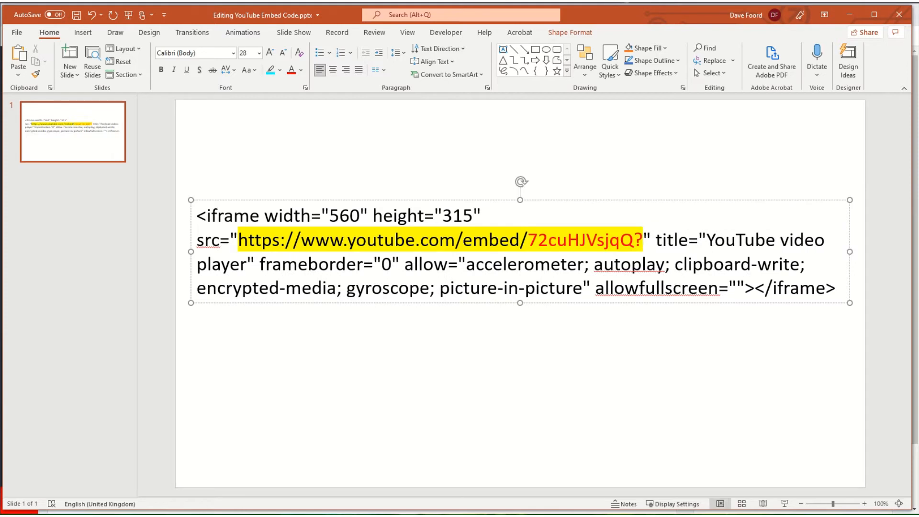
type("start")
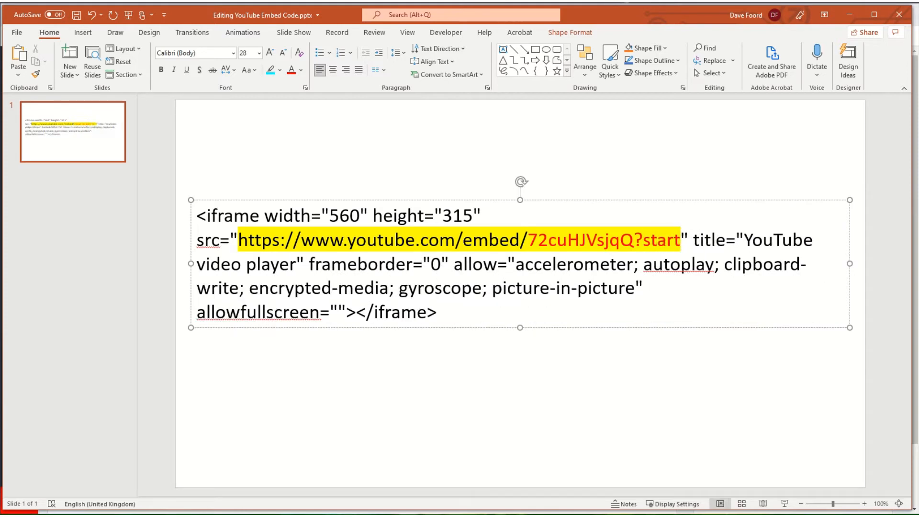
type("=")
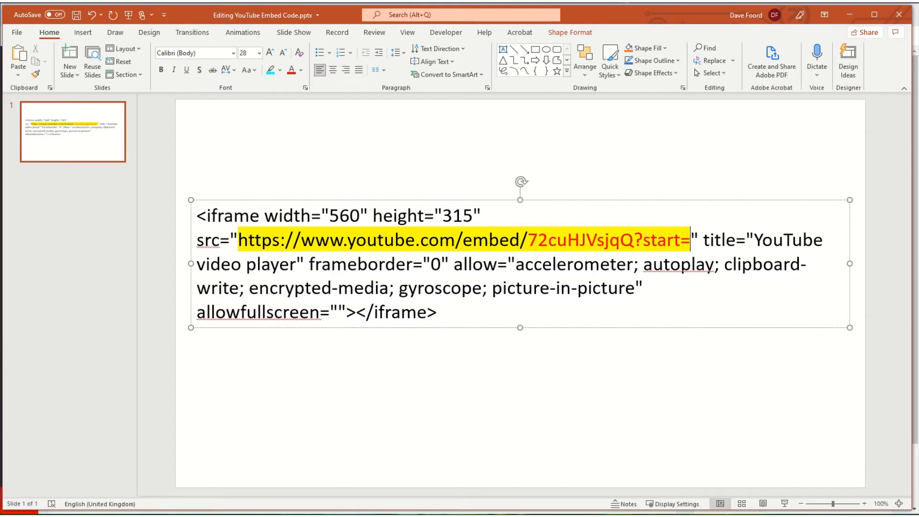
type("180")
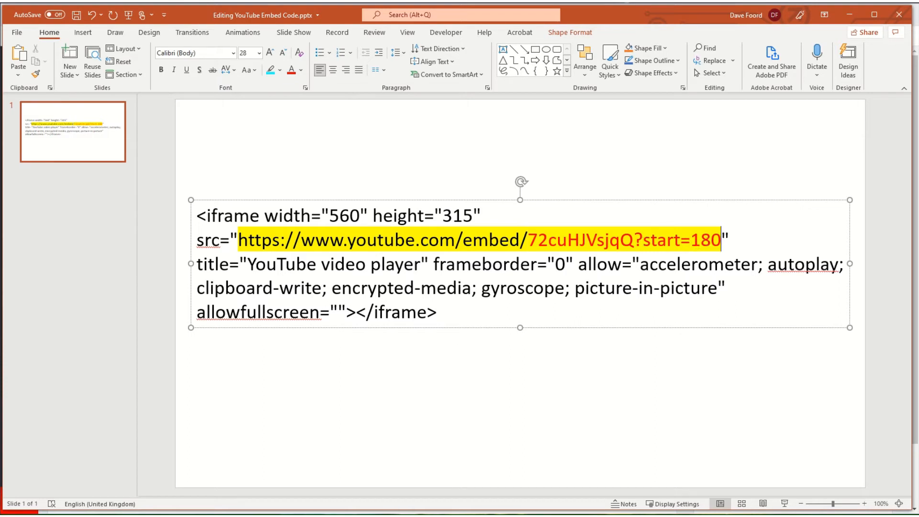
Step: Back in Moodle, append ?start=180 to the video URL in chapter 4's HTML source, save, and briefly play the video to check its start
left_click(144, 498)
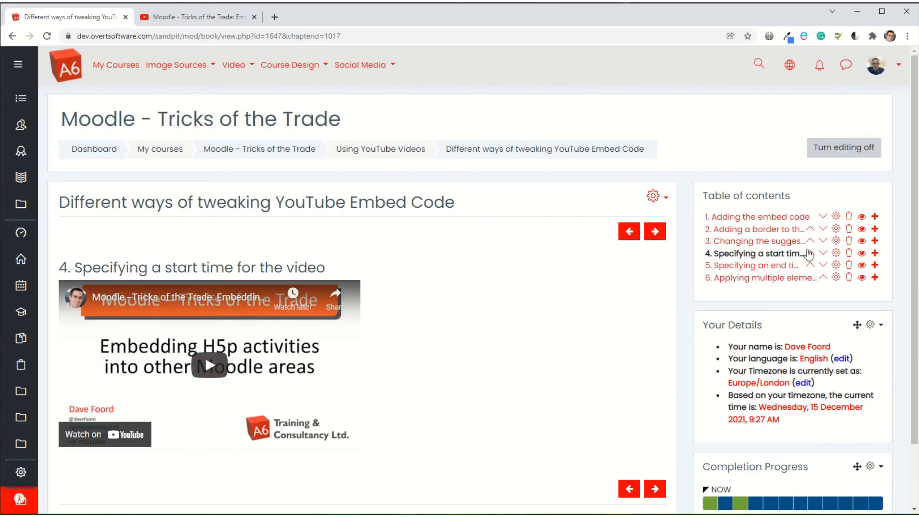
left_click(838, 257)
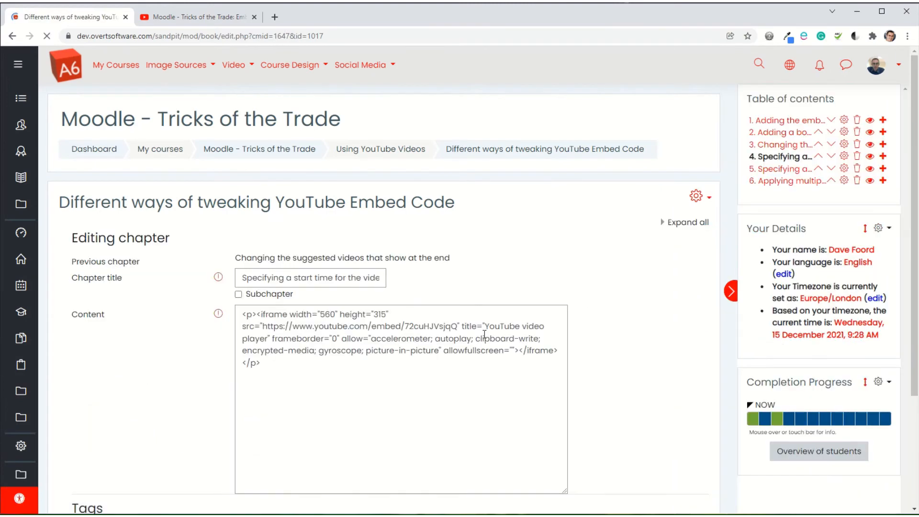
left_click(549, 316)
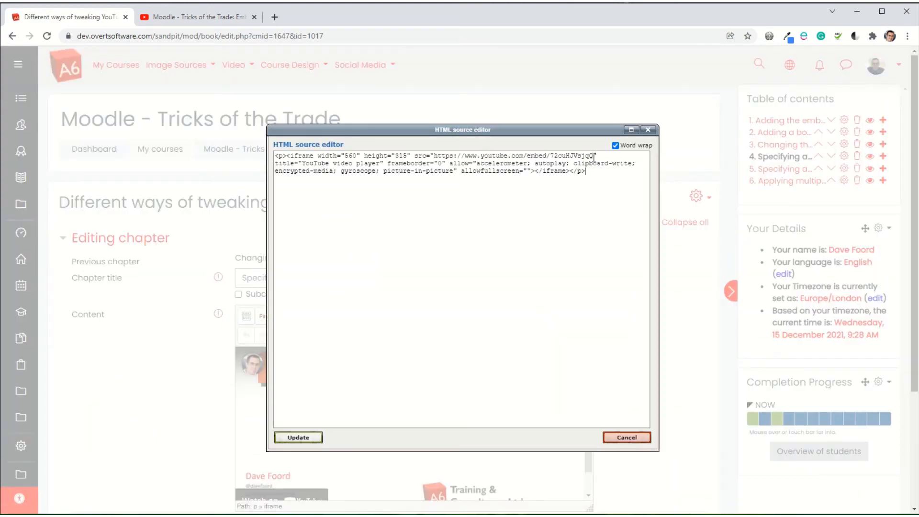
type("?start=180")
left_click(301, 438)
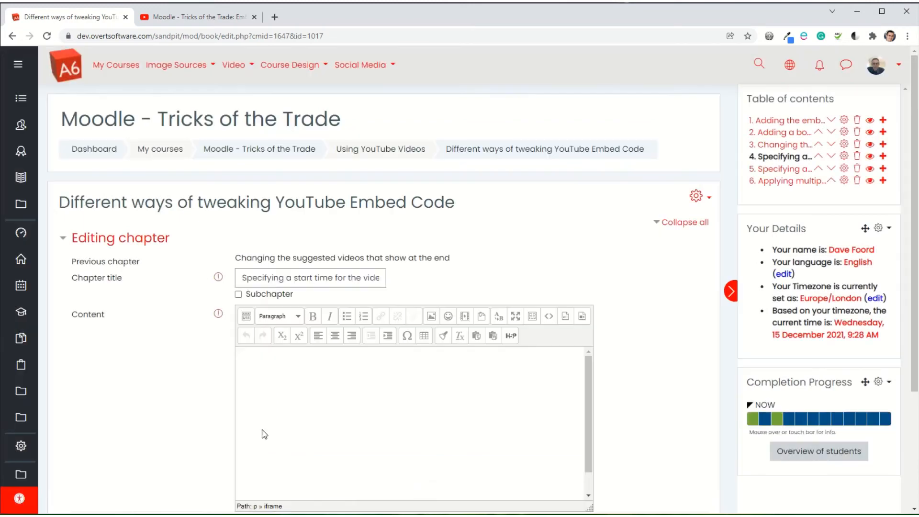
scroll(172, 384, "down", 5)
left_click(294, 456)
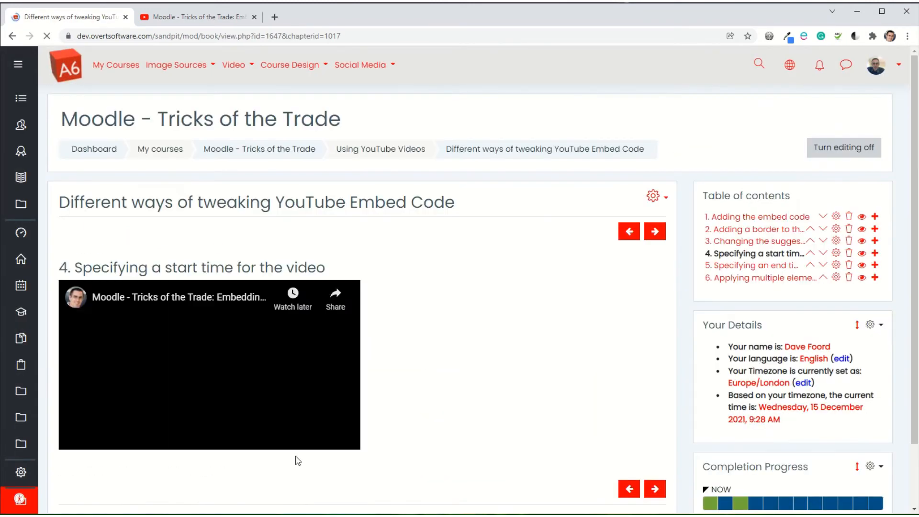
left_click(211, 364)
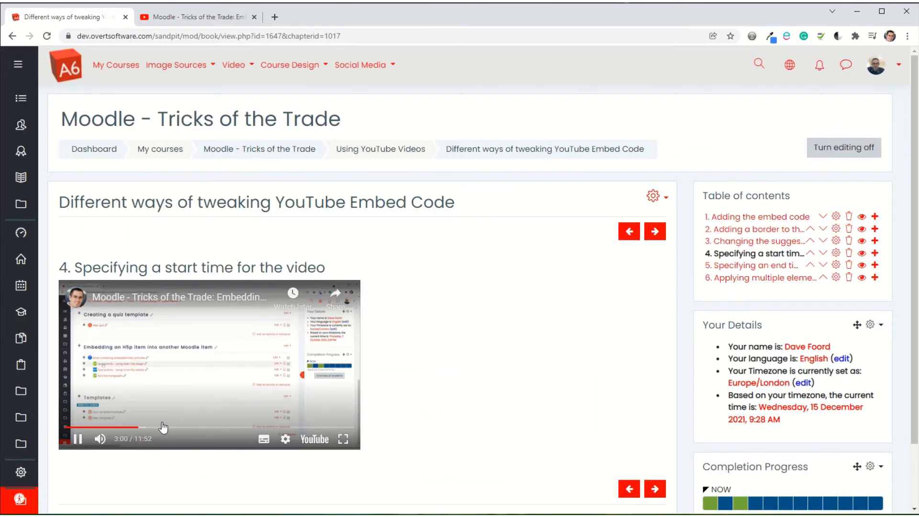
left_click(78, 439)
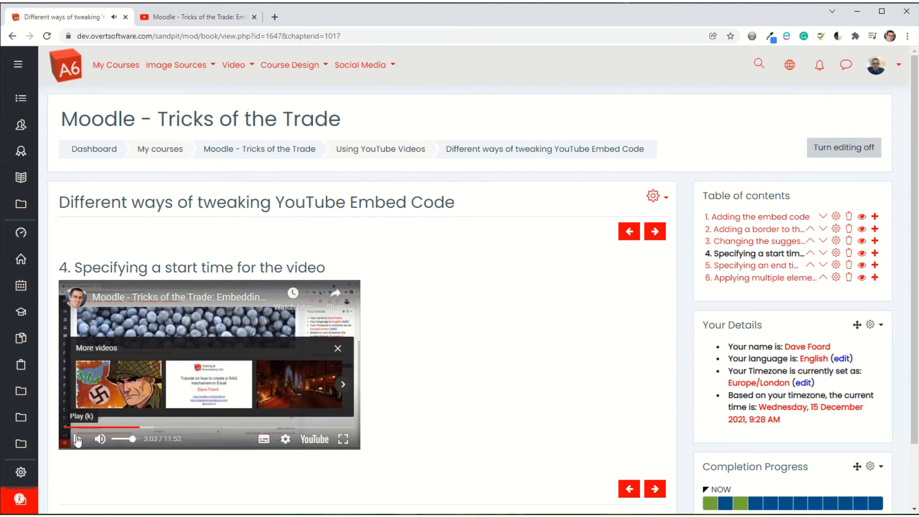
Step: Go to the chapter on specifying an end time, switch to the PowerPoint embed code slide, and change the video URL parameter to end=240
left_click(655, 488)
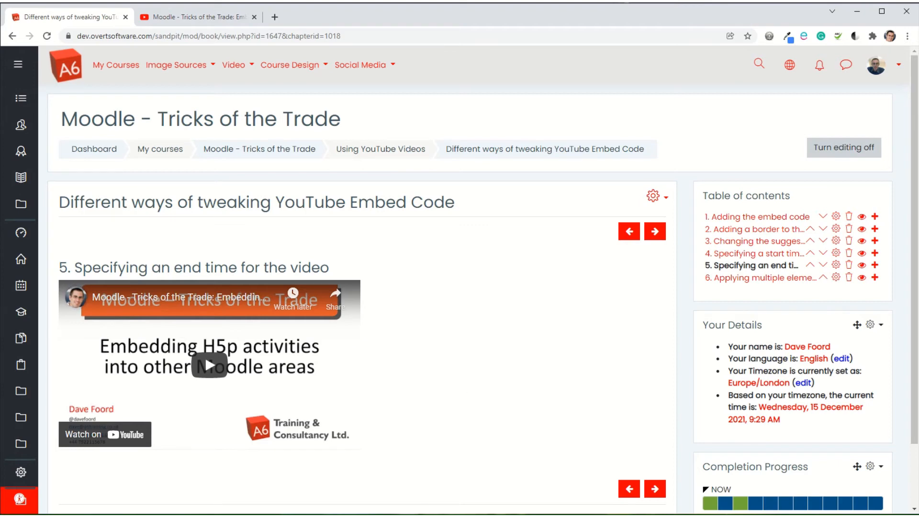
mouse_move(303, 516)
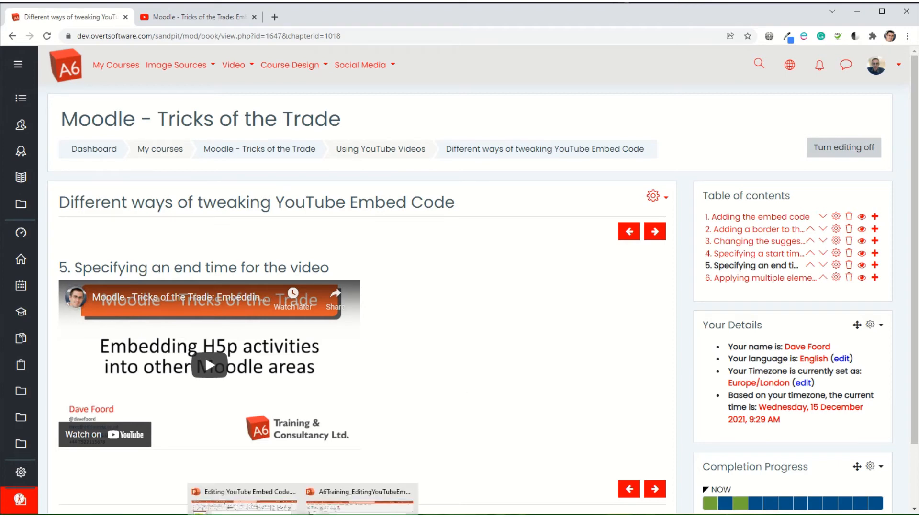
left_click(244, 502)
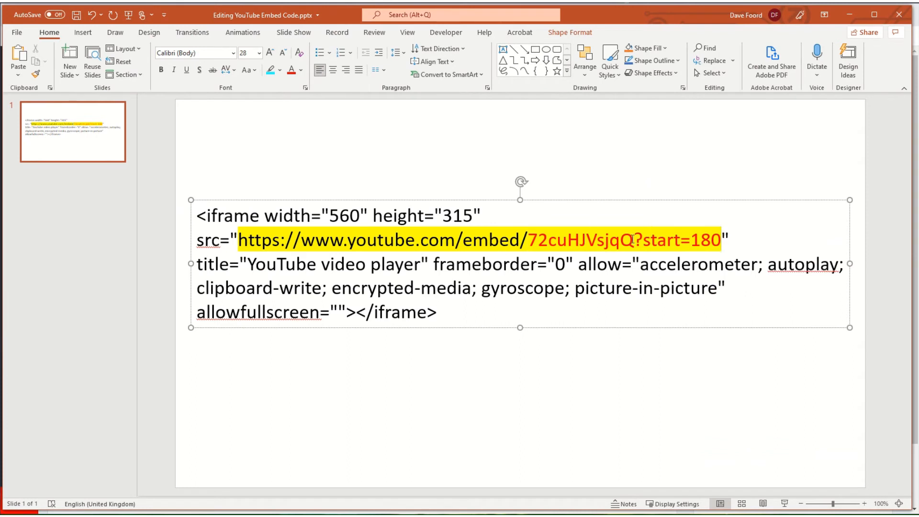
left_click_drag(643, 239, 683, 244)
type("end")
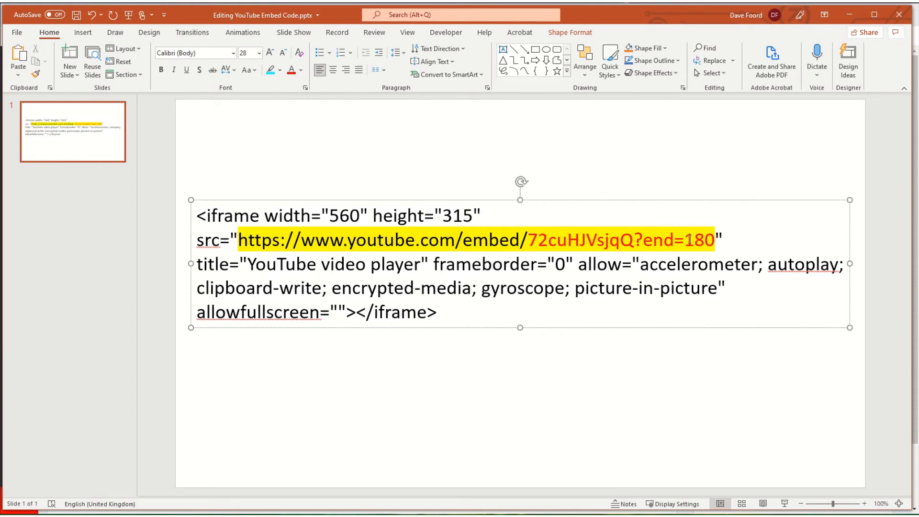
left_click_drag(688, 239, 704, 241)
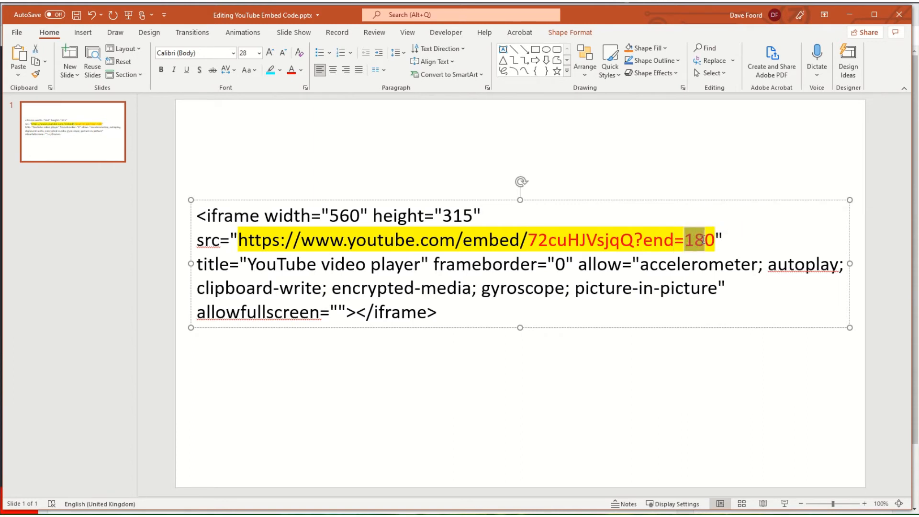
type("240")
key("BackSpace")
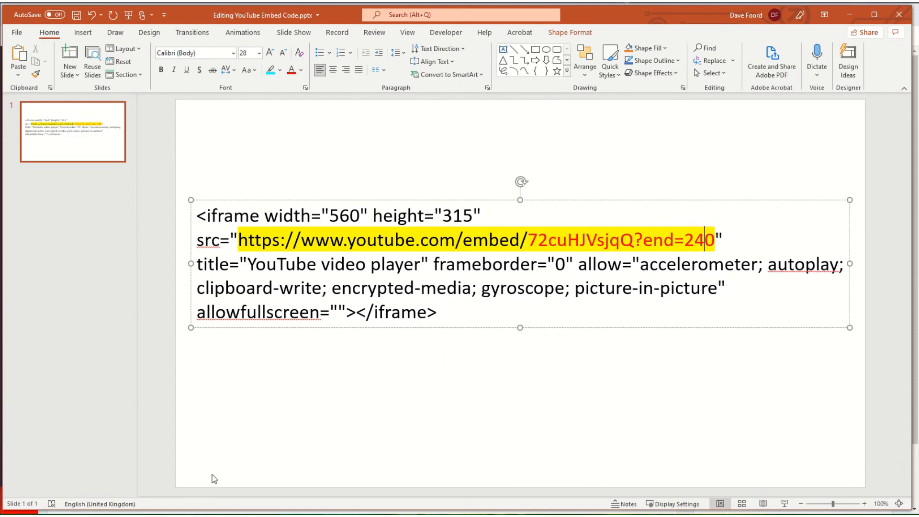
Step: Back in Moodle, append ?end=240 to the video URL in the HTML source of "Specifying an end time for the video" and save the chapter
key("alt+Tab")
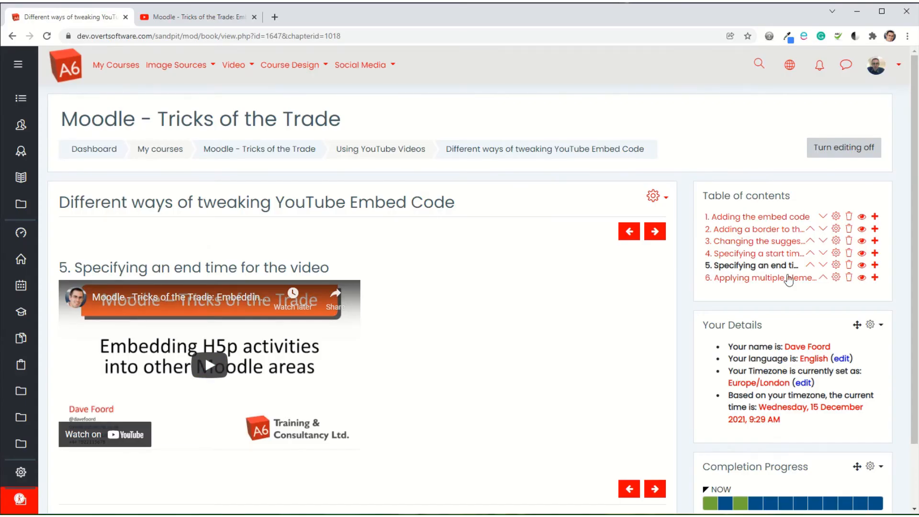
left_click(837, 266)
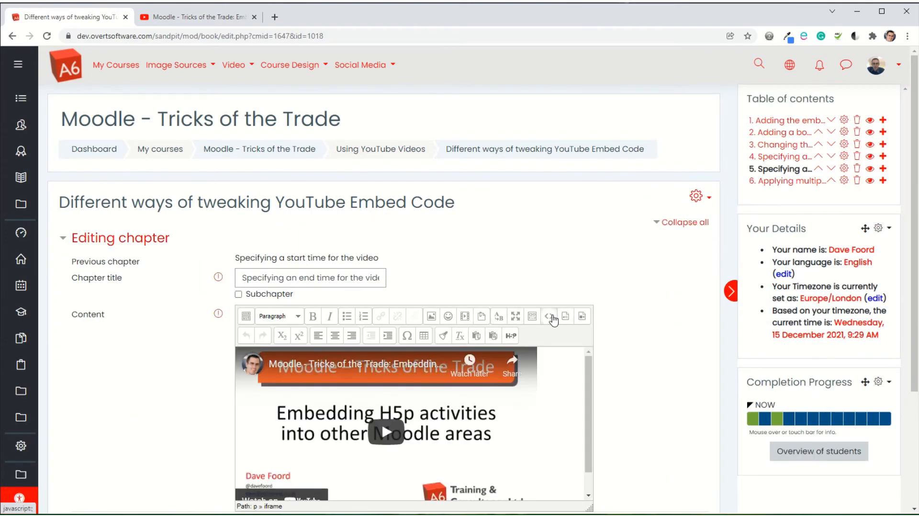
left_click(549, 316)
left_click(594, 156)
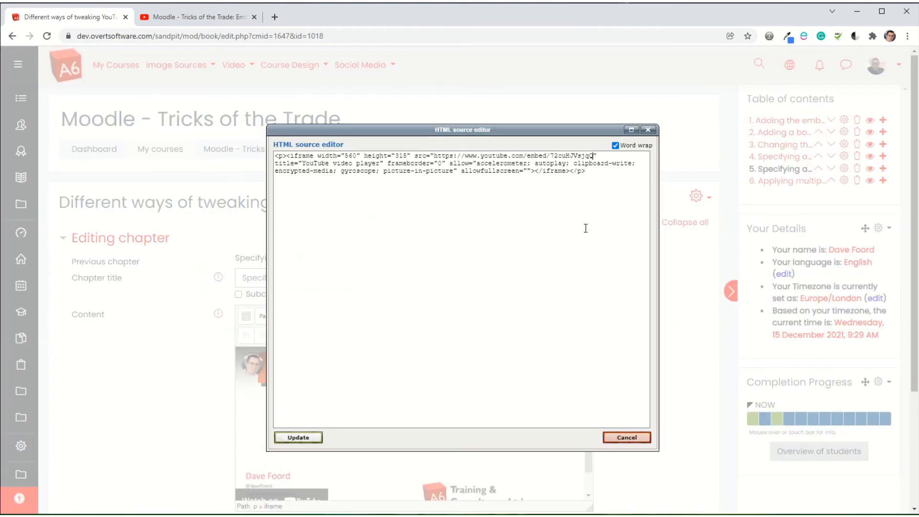
type("?end=")
type("200")
left_click(298, 439)
scroll(222, 403, "down", 5)
left_click(277, 454)
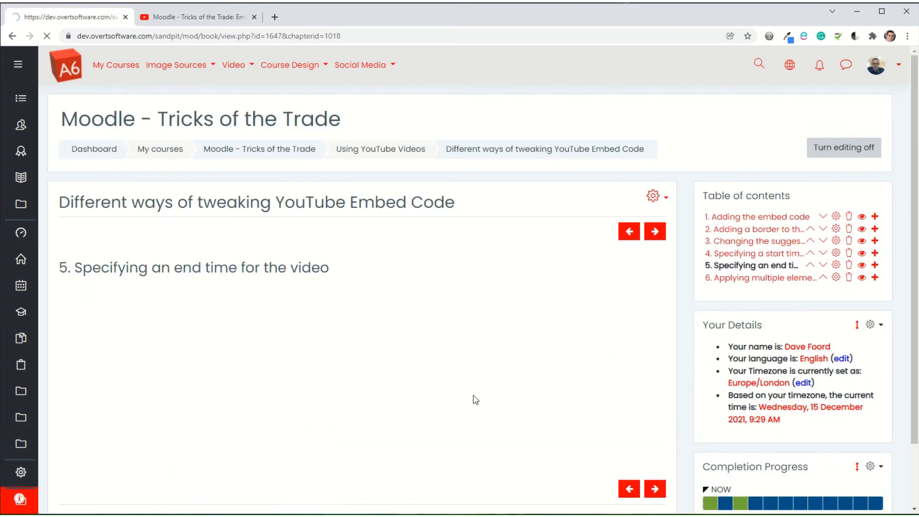
Step: Play the chapter 5 video to check its end-time marker, pause it, and dismiss the More videos overlay
left_click(209, 365)
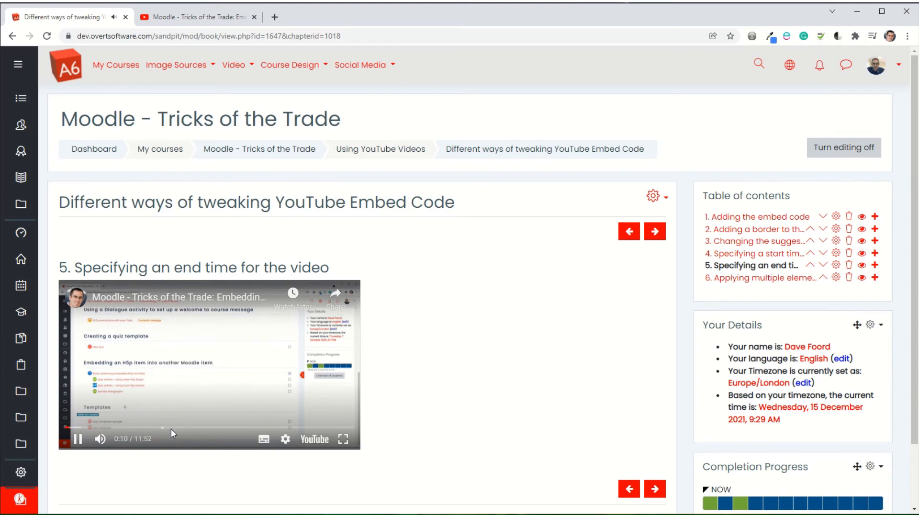
left_click(78, 439)
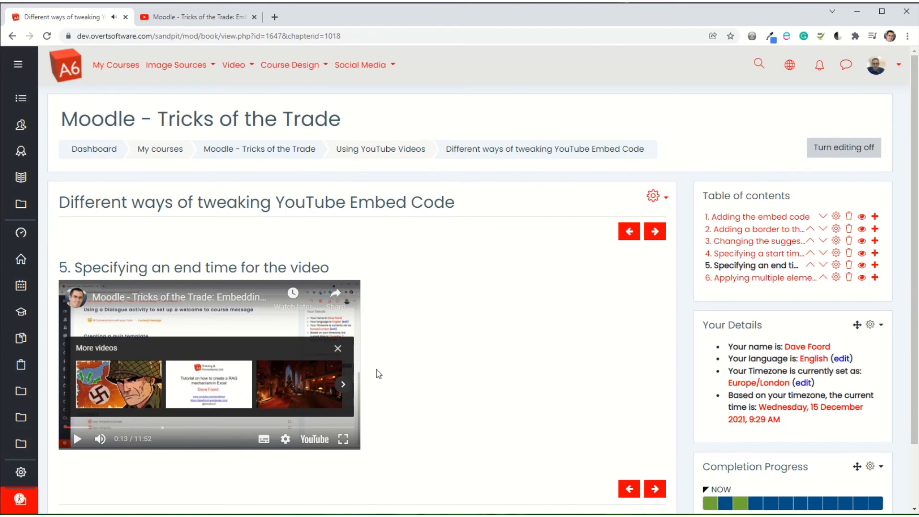
left_click(337, 348)
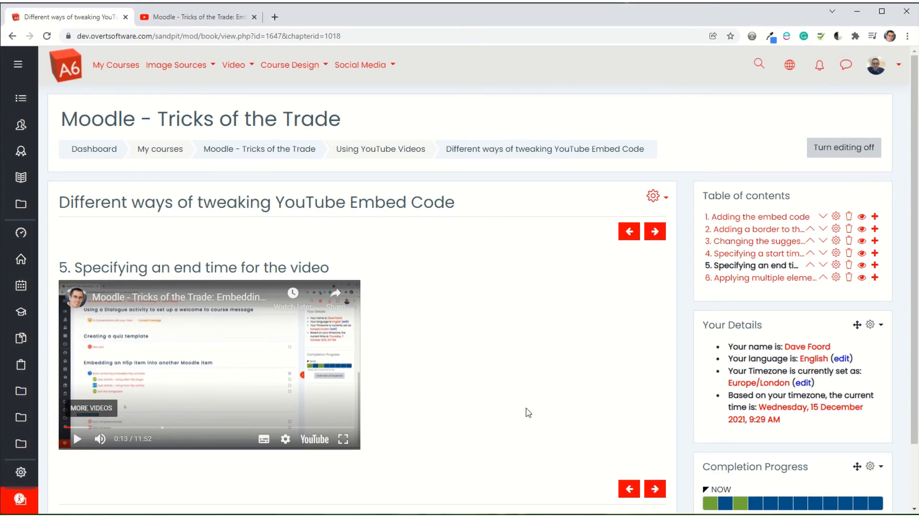
Step: Open the chapter "Applying multiple elements to the code", switch to the PowerPoint embed code slide, and replace the video URL's end parameter with rel=0
left_click(735, 279)
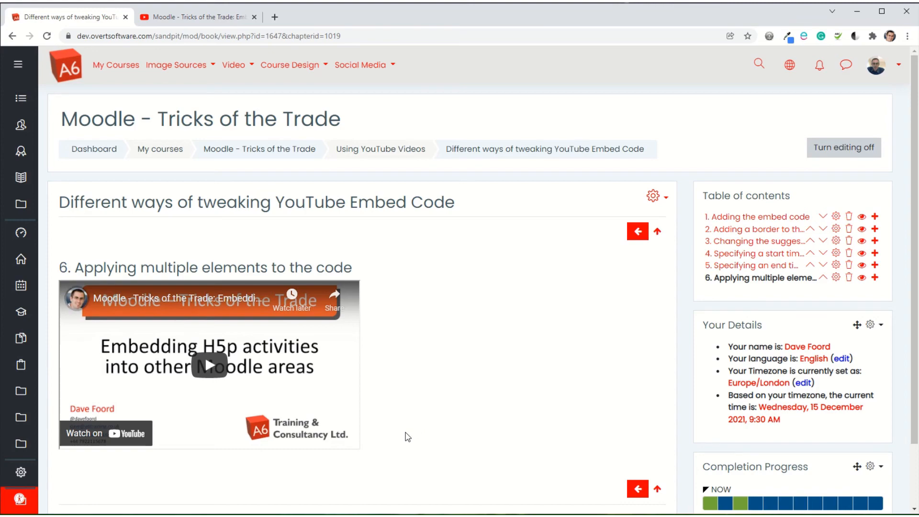
mouse_move(304, 516)
left_click(246, 510)
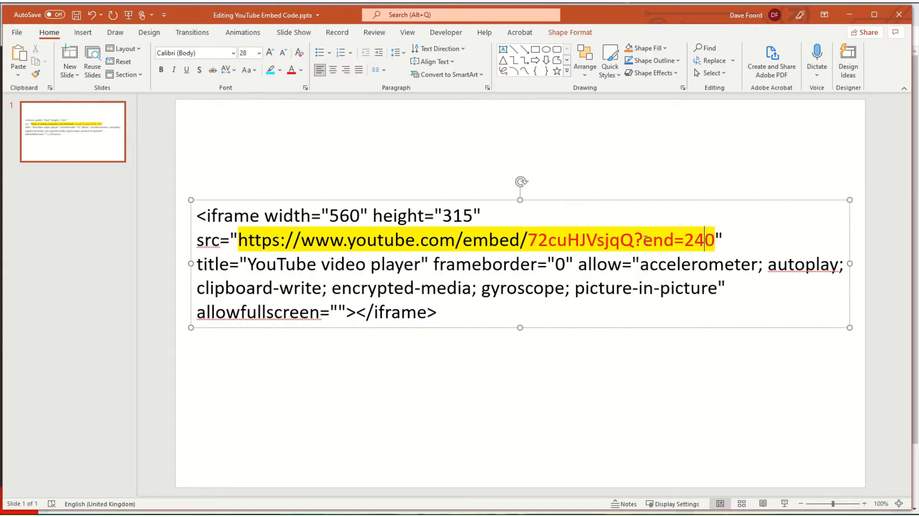
left_click_drag(643, 238, 715, 239)
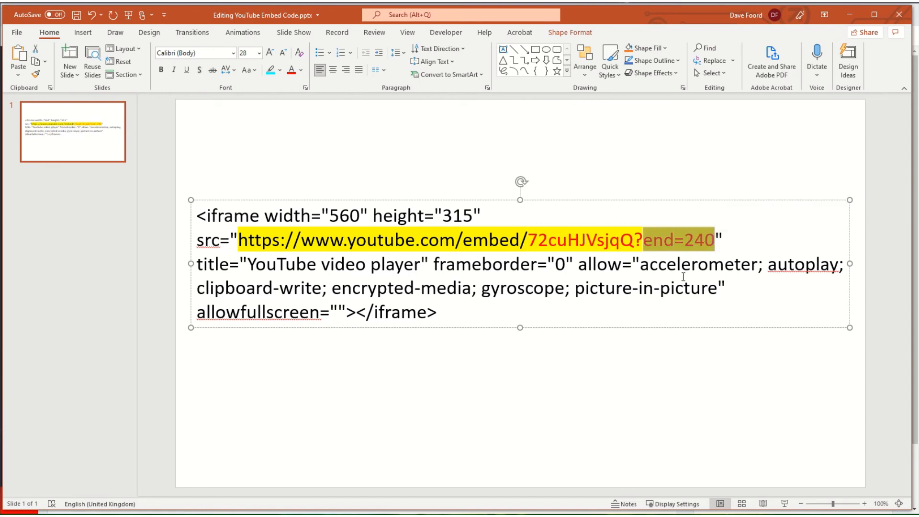
type("rel=")
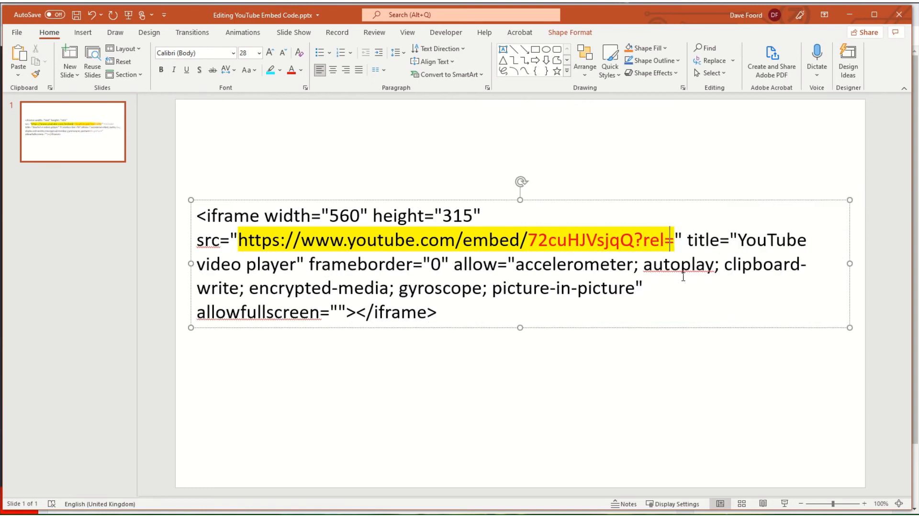
type("o")
key("BackSpace")
type("0")
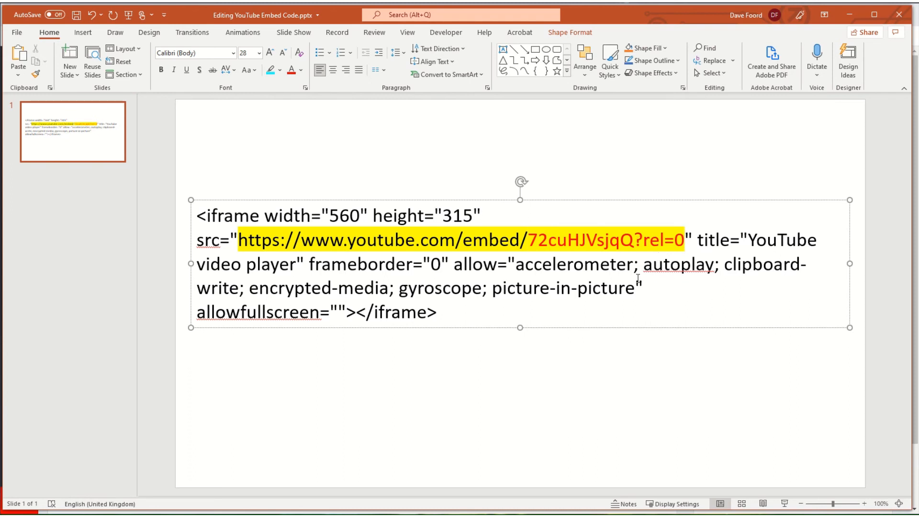
Step: Append &start=180&end=240 to the video URL in the embed code, directly after the rel parameter
type("&")
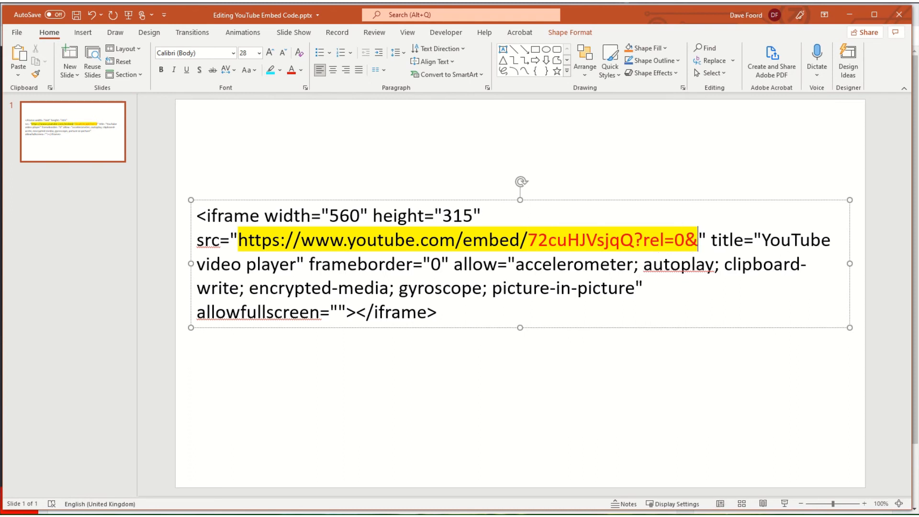
type("start")
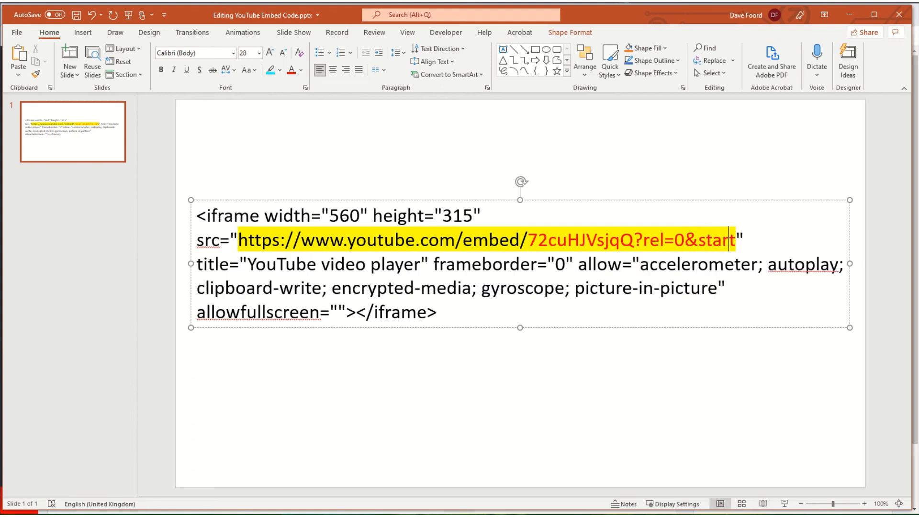
type("=180")
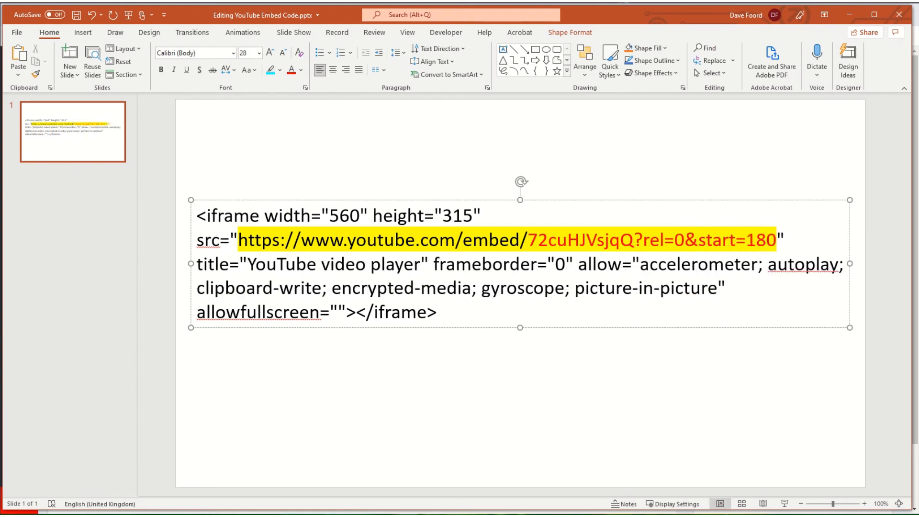
type("&")
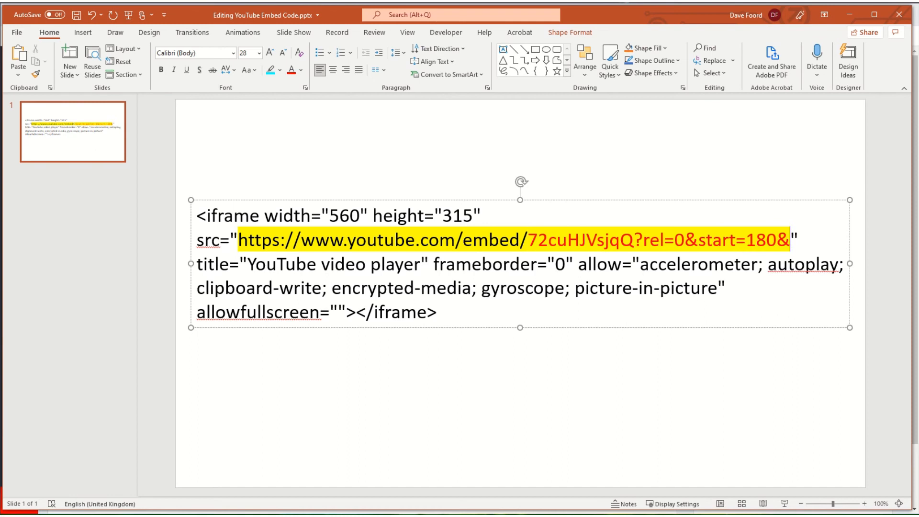
type("end=")
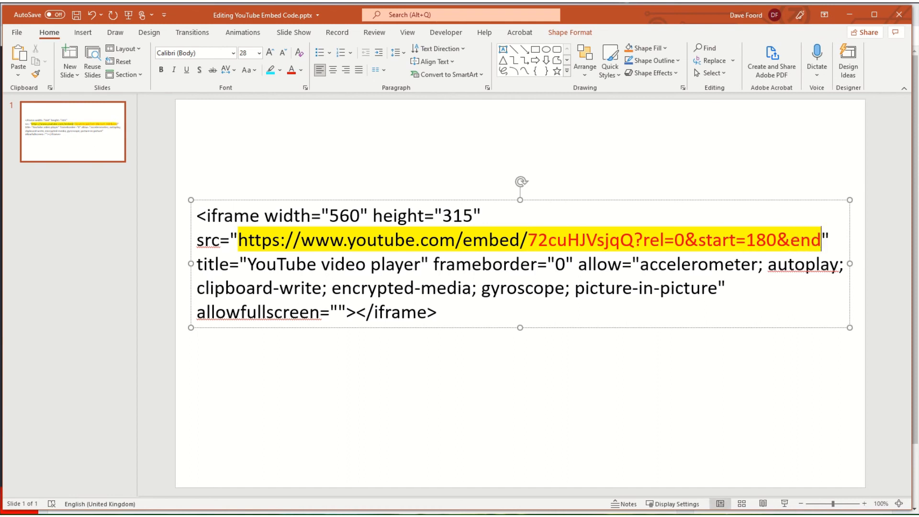
type("240")
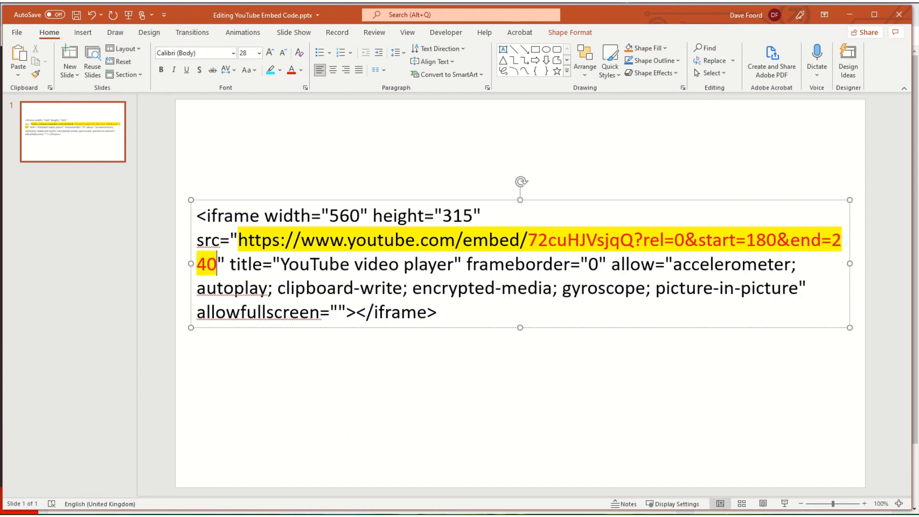
Step: Set the frameborder value in the slide's embed code to "1"
left_click(586, 266)
double_click(598, 268)
type("\"1")
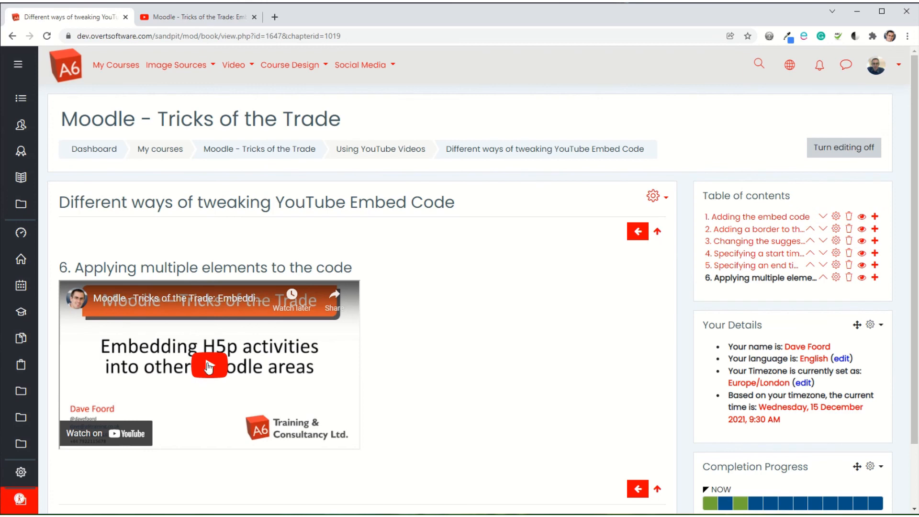
Step: Back in Moodle, briefly play the chapter 6 video to check its start point and pause it to view the suggested videos
left_click(208, 366)
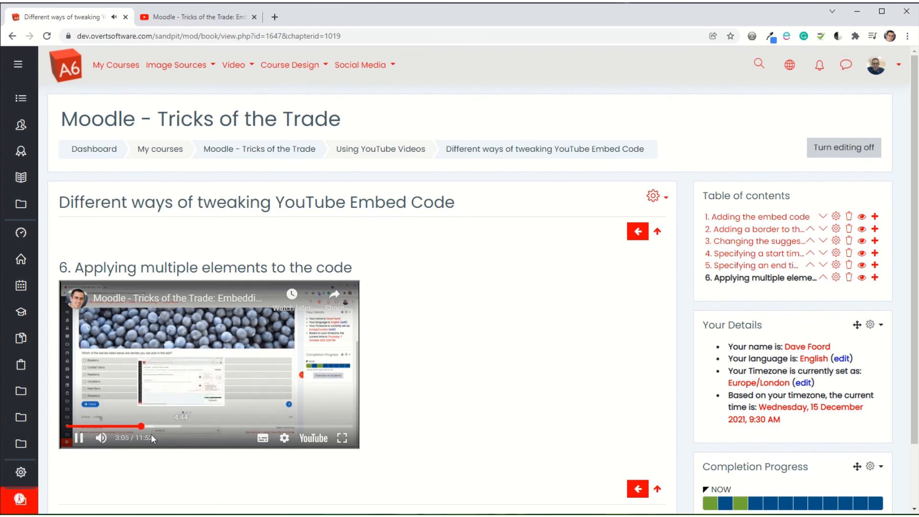
left_click(79, 438)
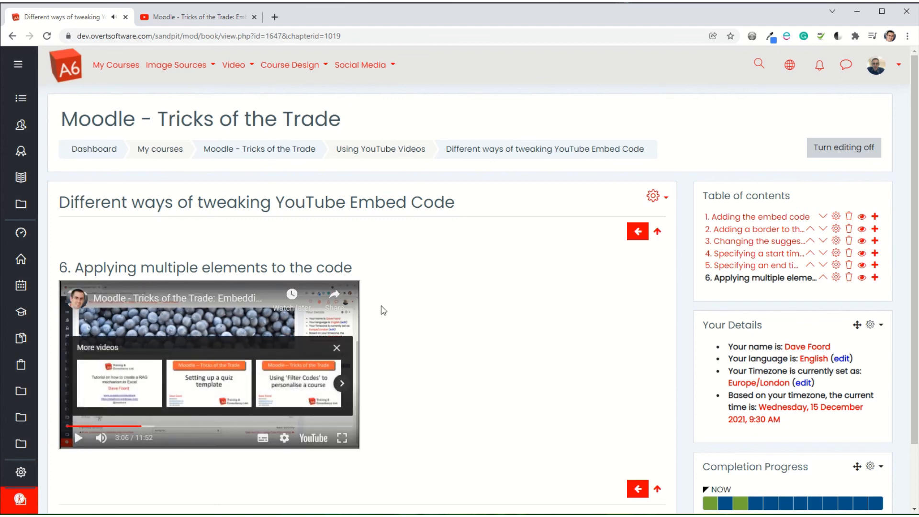